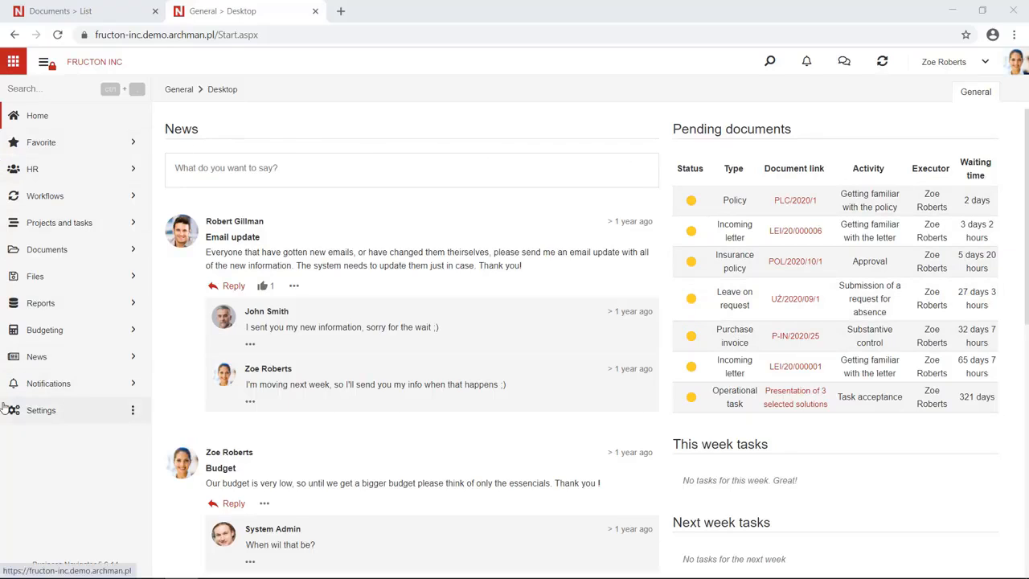
Go to the Documents application and show Sales invoices under the Sales documents category
{"action": "left_click", "coordinate": [13, 64]}
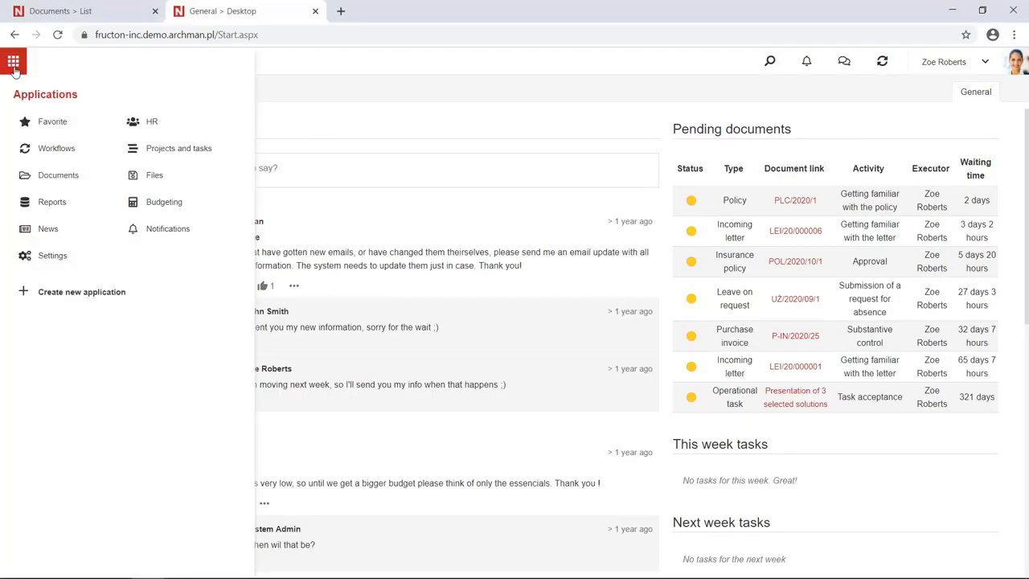
{"action": "left_click", "coordinate": [58, 182]}
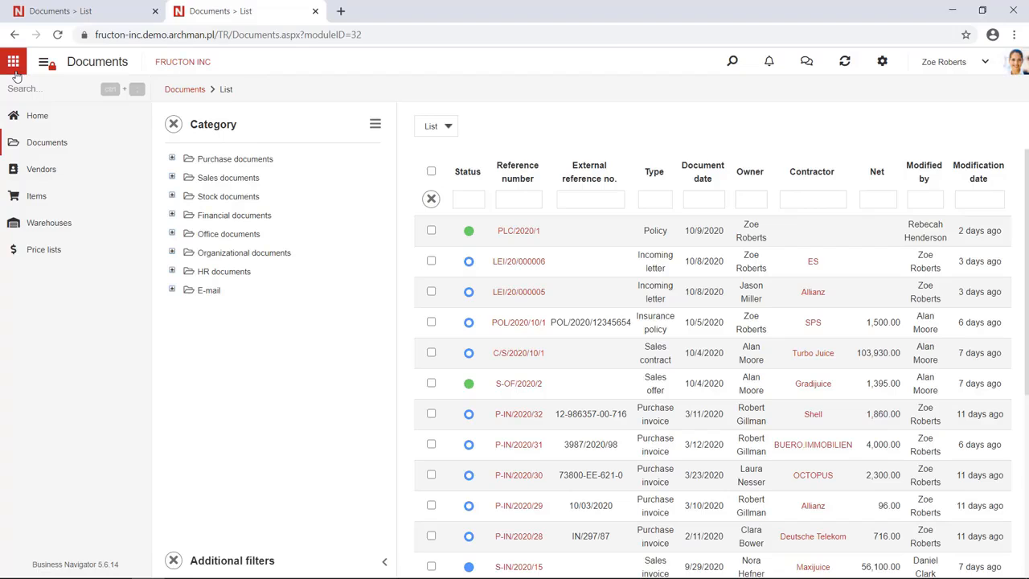
{"action": "left_click", "coordinate": [42, 63]}
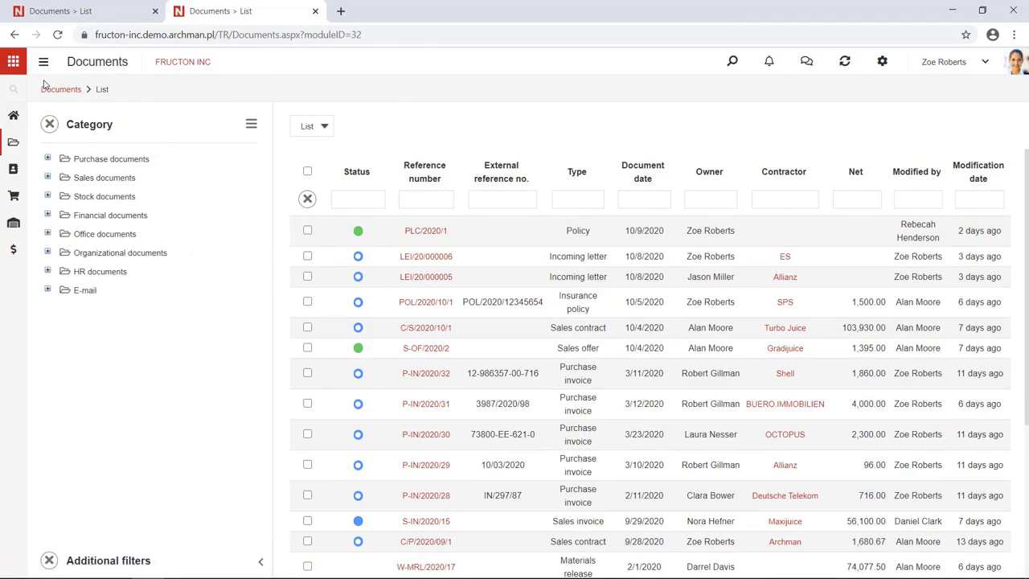
{"action": "left_click", "coordinate": [48, 178]}
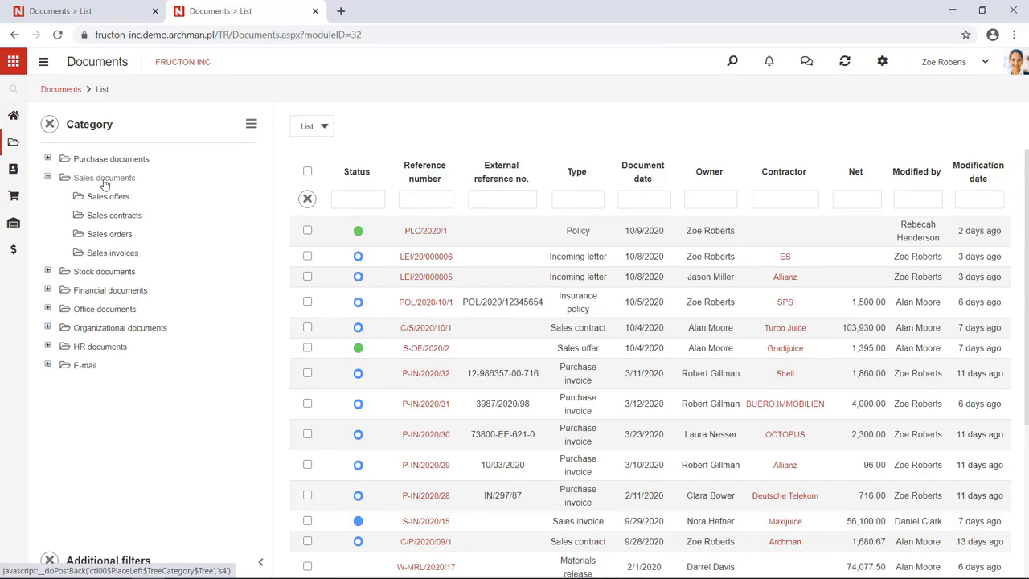
{"action": "left_click", "coordinate": [105, 254]}
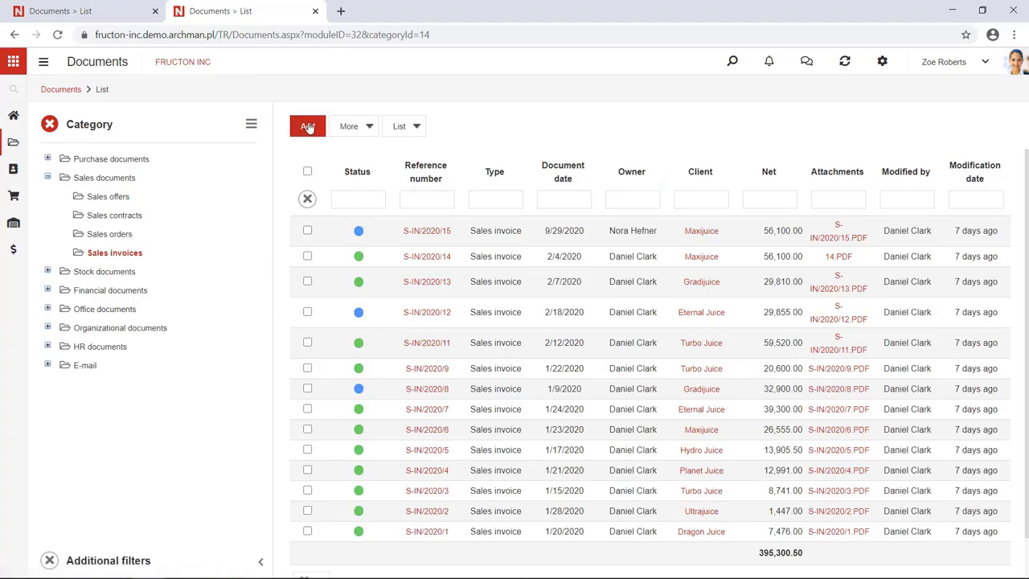
Create a new sales invoice, add one empty item line, and view its Assignment section
{"action": "left_click", "coordinate": [306, 128]}
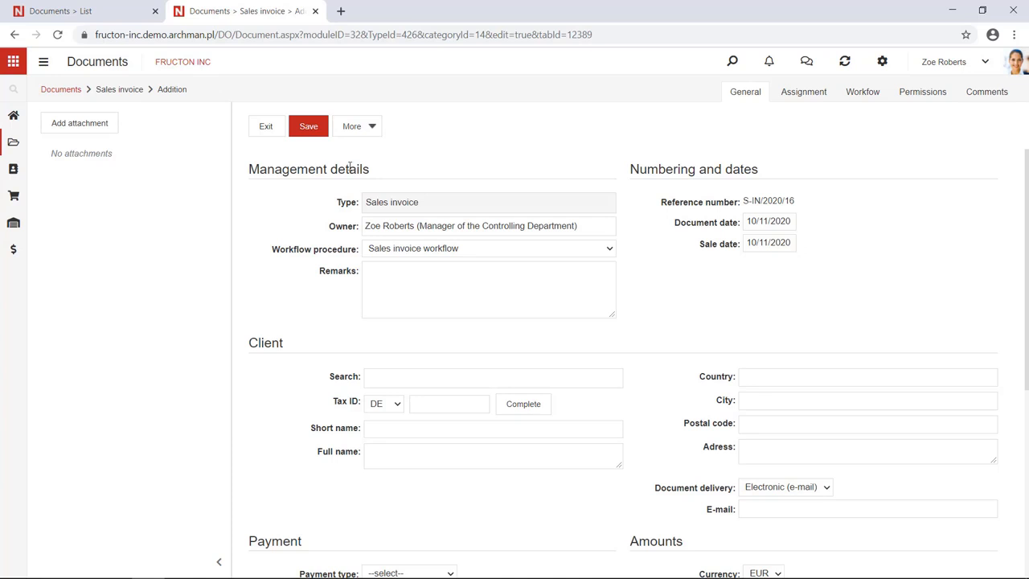
{"action": "scroll", "coordinate": [313, 316], "scroll_direction": "down", "scroll_amount": 3}
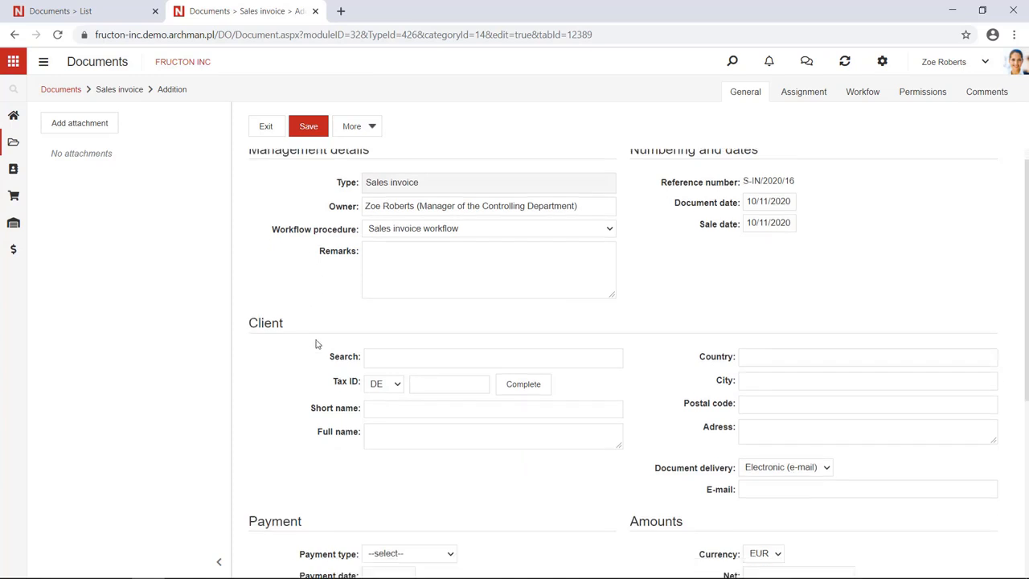
{"action": "scroll", "coordinate": [313, 349], "scroll_direction": "down", "scroll_amount": 1}
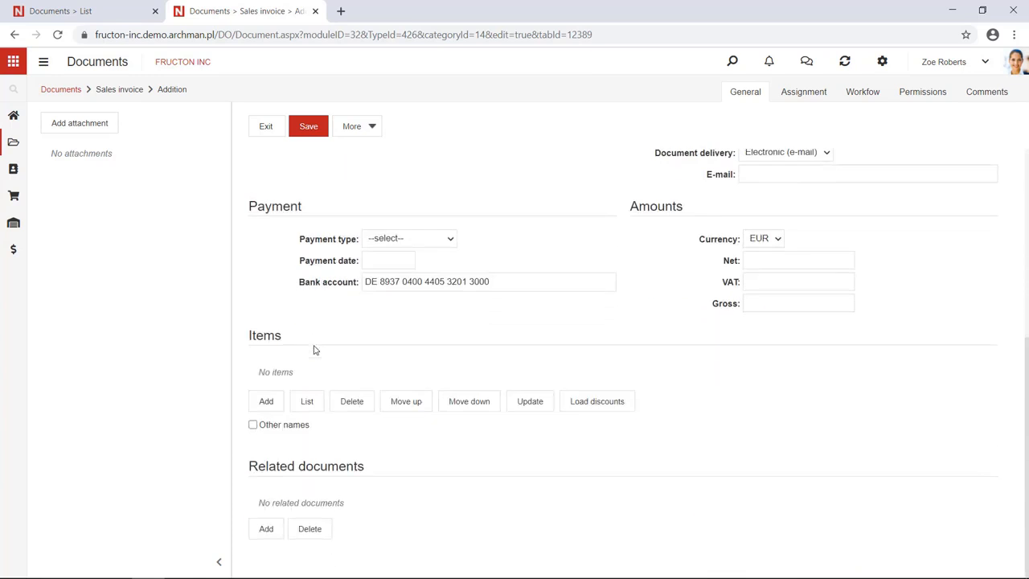
{"action": "left_click", "coordinate": [267, 401]}
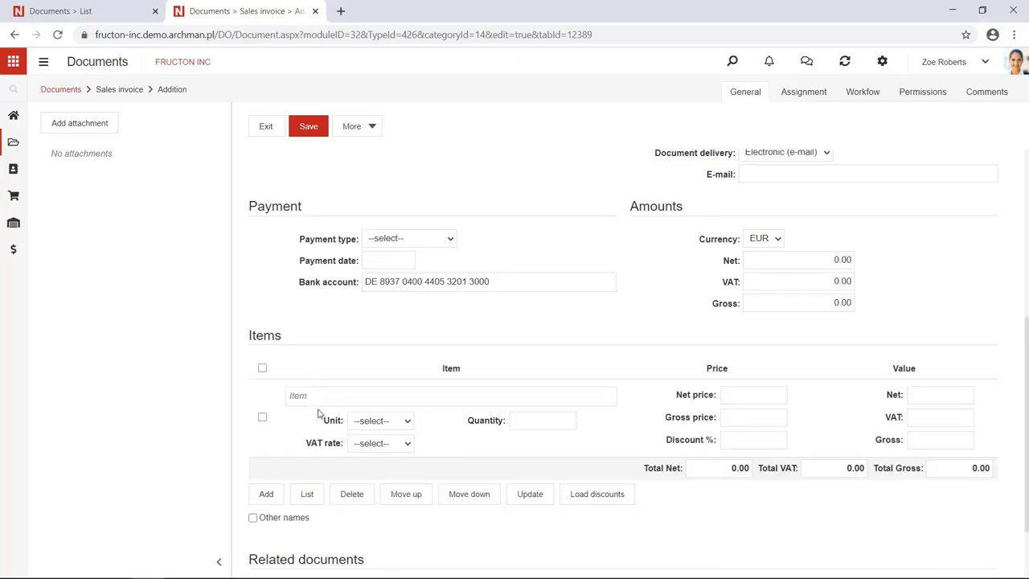
{"action": "left_click", "coordinate": [801, 97]}
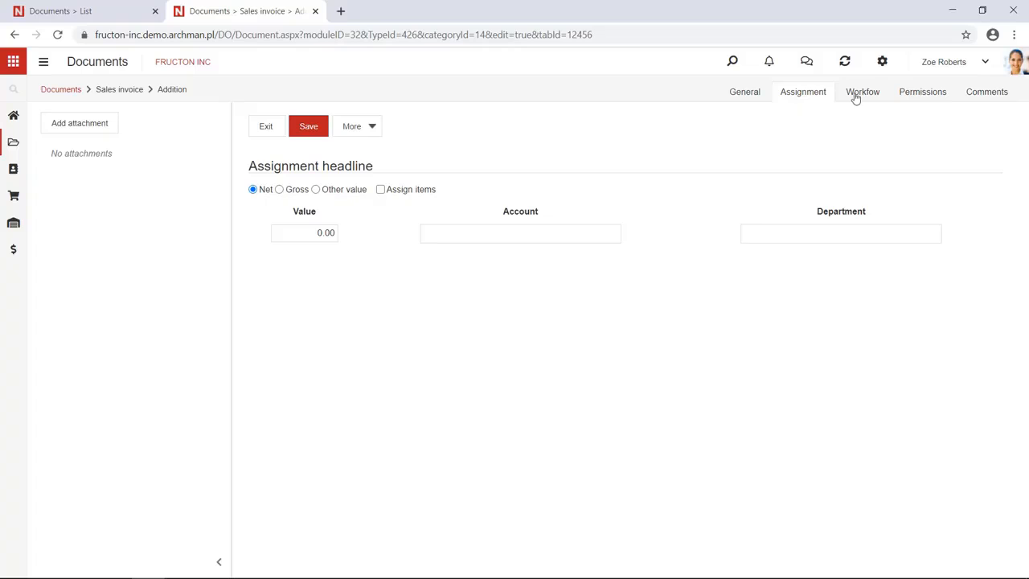
Review the invoice's Workflow, Permissions and Comments sections, return to General, then open Documents configuration
{"action": "left_click", "coordinate": [864, 97]}
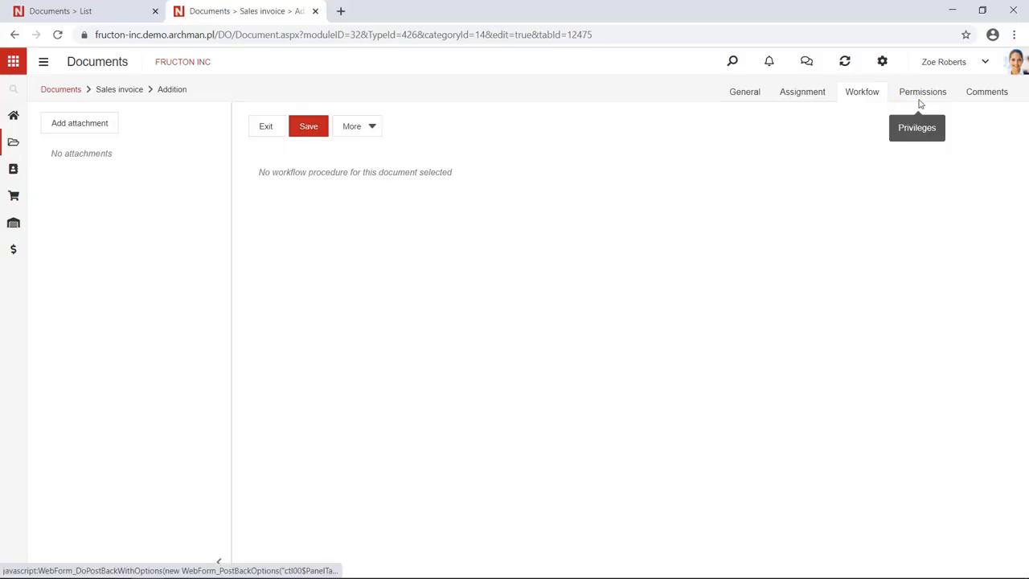
{"action": "left_click", "coordinate": [920, 102]}
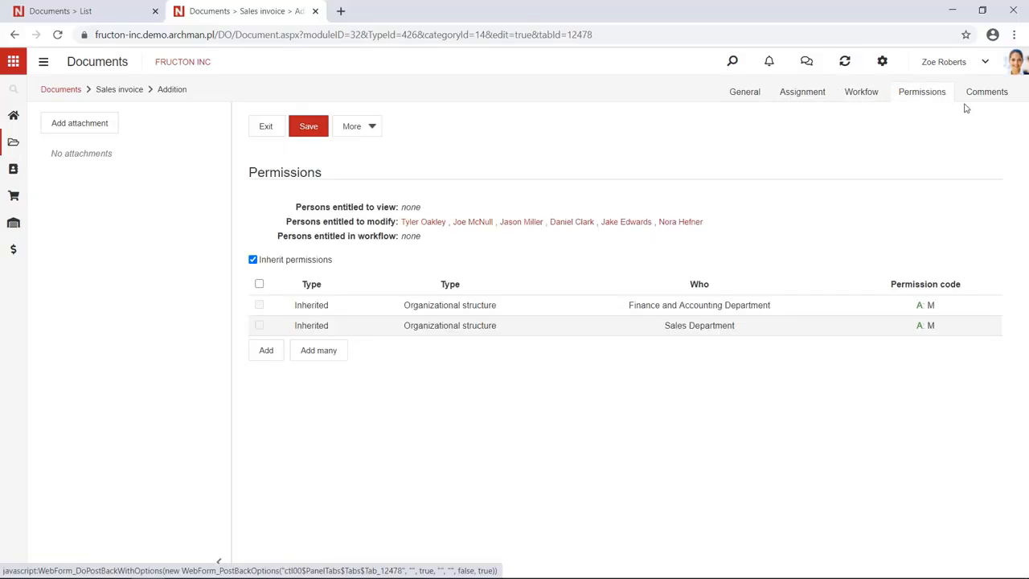
{"action": "left_click", "coordinate": [990, 98]}
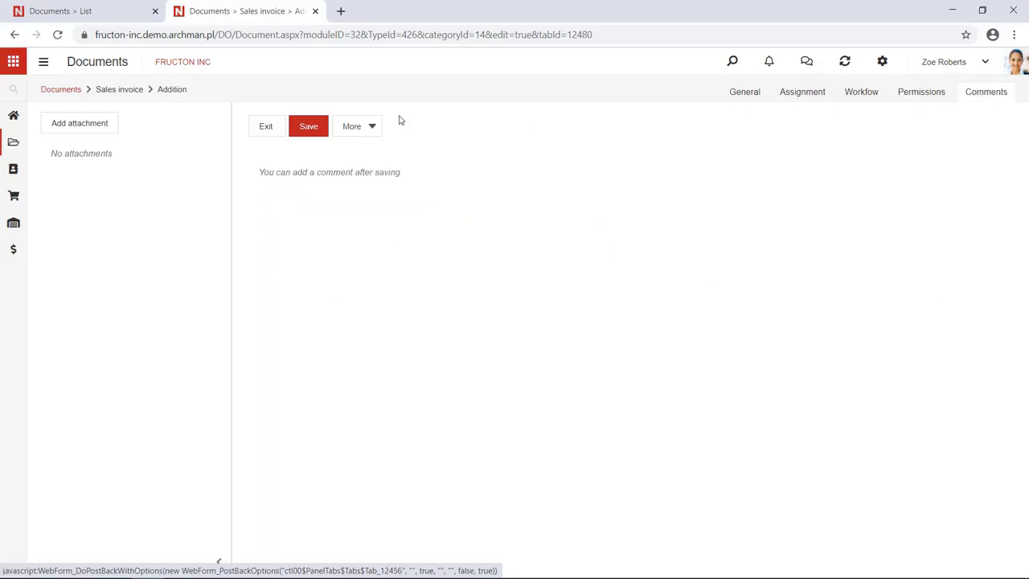
{"action": "left_click", "coordinate": [746, 99]}
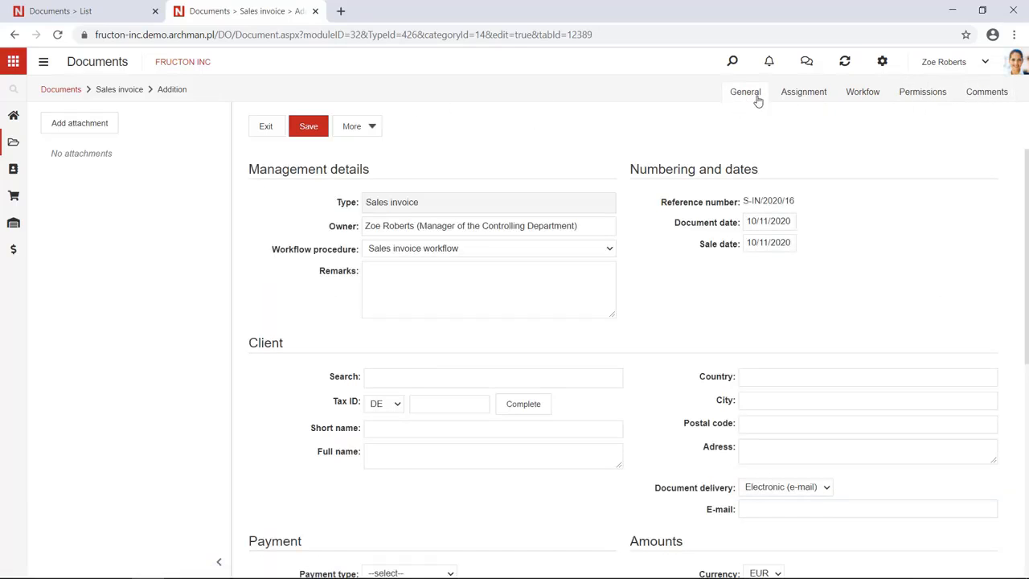
{"action": "left_click", "coordinate": [882, 64]}
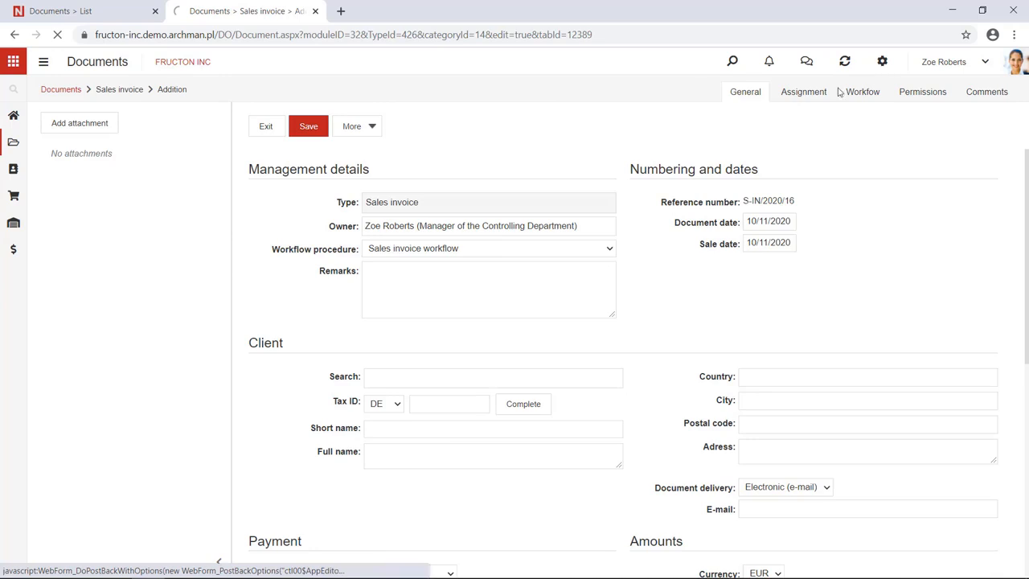
From the Procedures list, open Sales invoice workflow and display its Diagram view
{"action": "left_click", "coordinate": [43, 61]}
{"action": "left_click", "coordinate": [46, 225]}
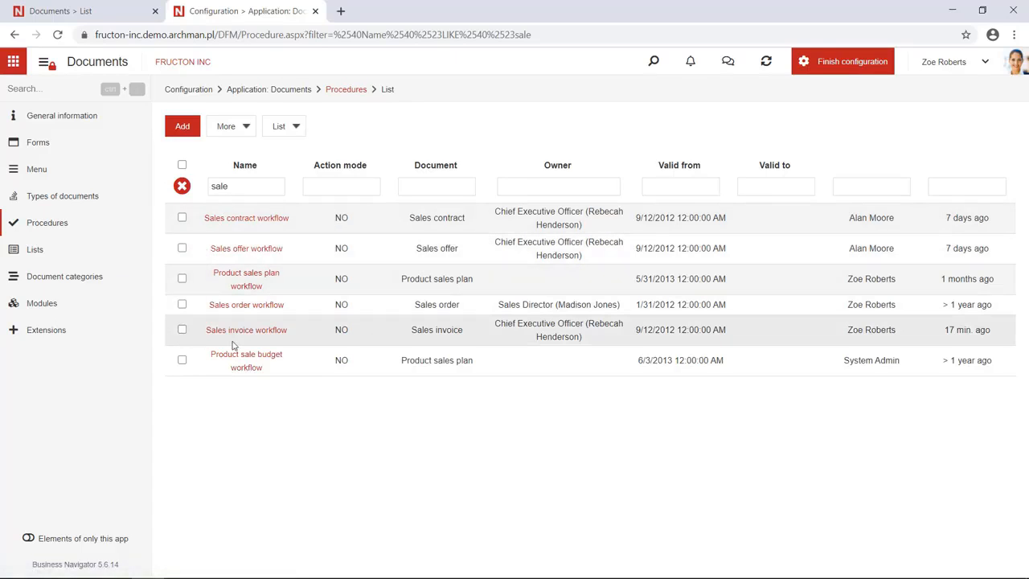
{"action": "left_click", "coordinate": [260, 333]}
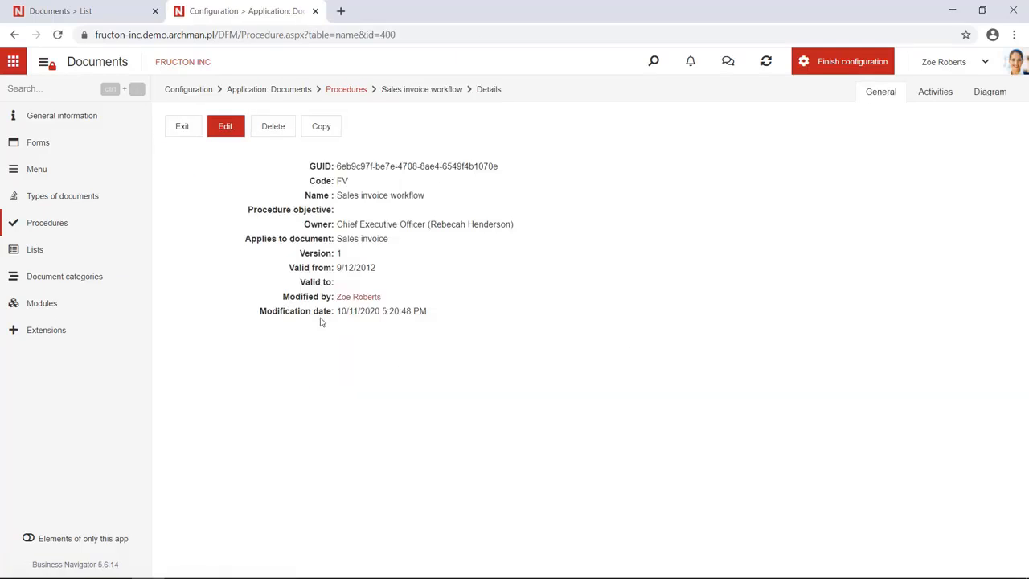
{"action": "left_click", "coordinate": [985, 93]}
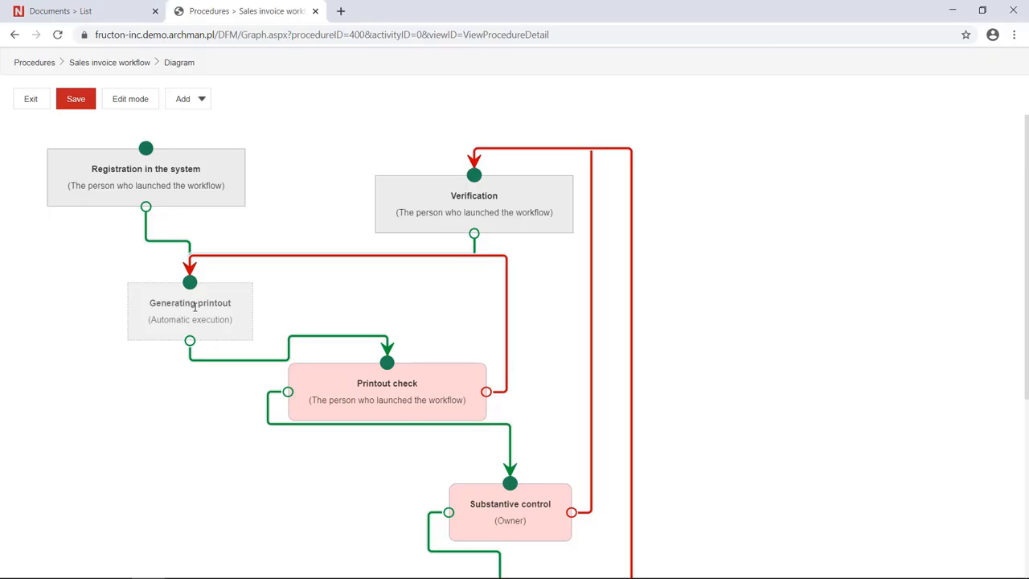
Scroll through the workflow diagram and open the Generating printout activity's details
{"action": "scroll", "coordinate": [195, 306], "scroll_direction": "down", "scroll_amount": 1}
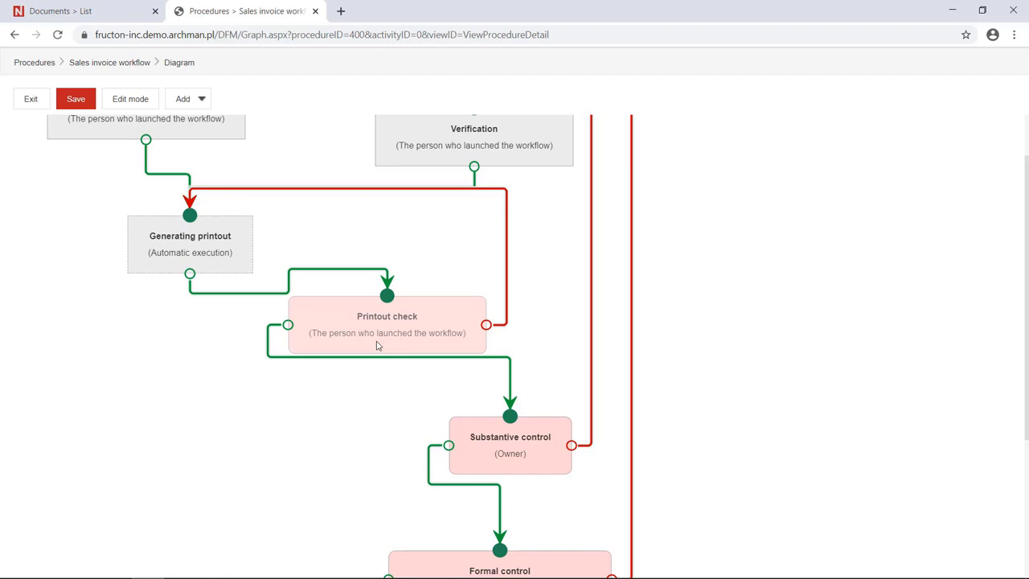
{"action": "scroll", "coordinate": [376, 346], "scroll_direction": "down", "scroll_amount": 2}
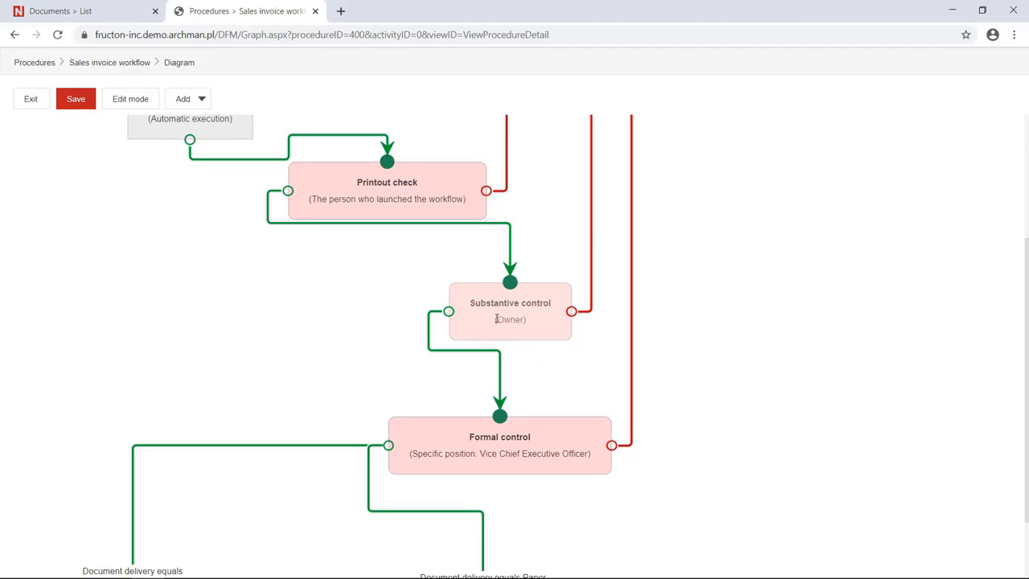
{"action": "scroll", "coordinate": [495, 319], "scroll_direction": "down", "scroll_amount": 1}
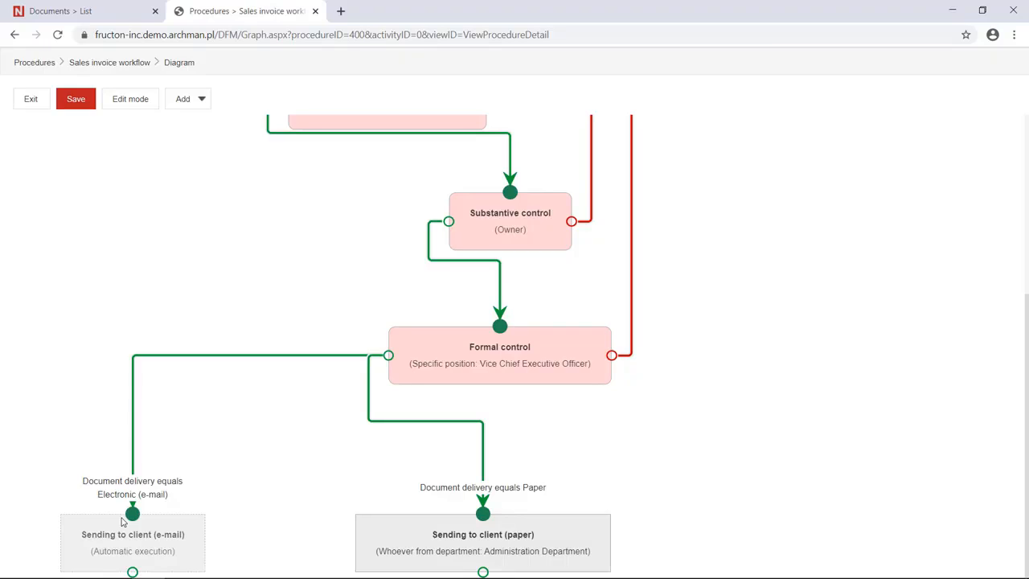
{"action": "scroll", "coordinate": [168, 448], "scroll_direction": "up", "scroll_amount": 2}
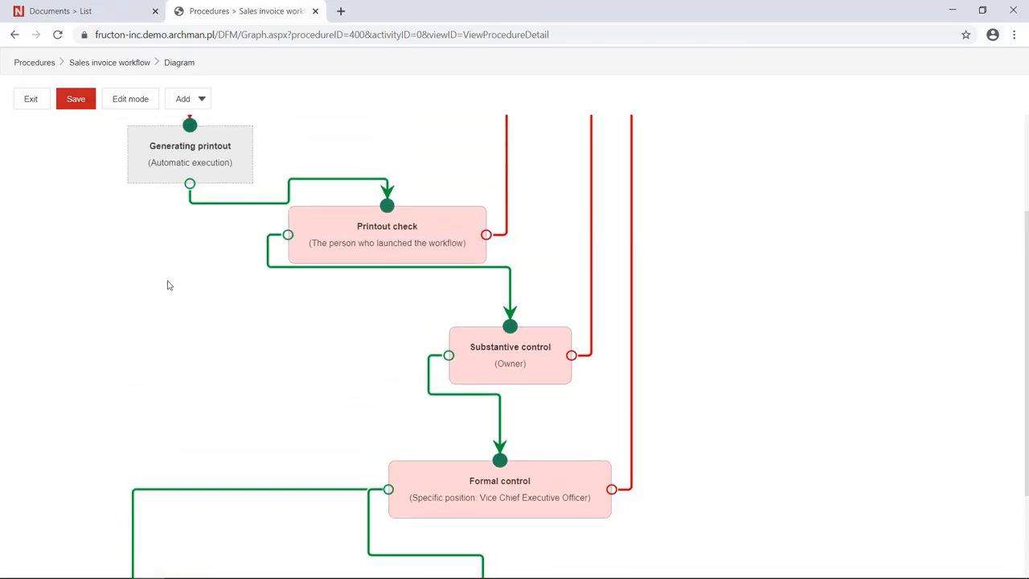
{"action": "scroll", "coordinate": [168, 285], "scroll_direction": "up", "scroll_amount": 2}
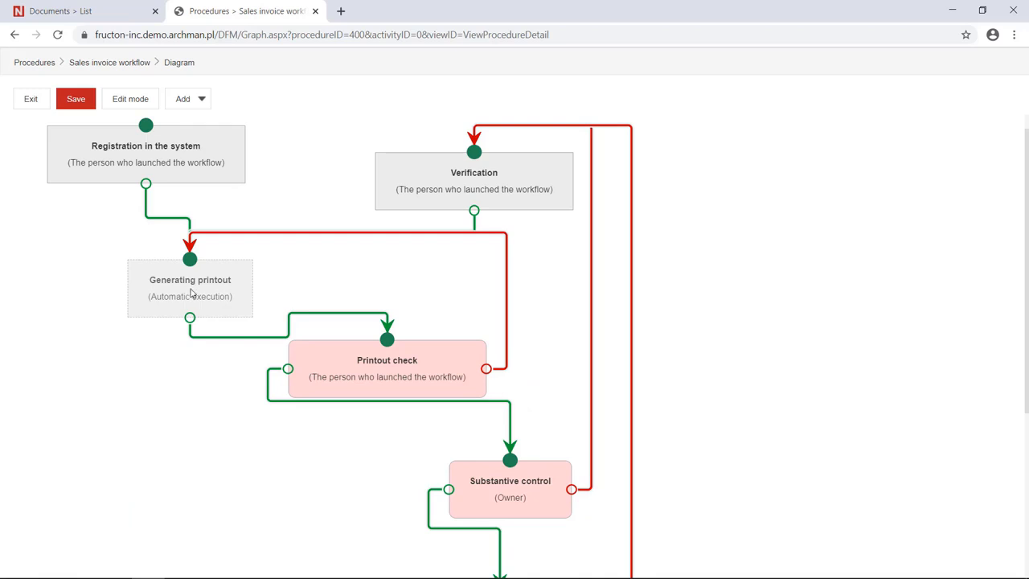
{"action": "left_click", "coordinate": [193, 280]}
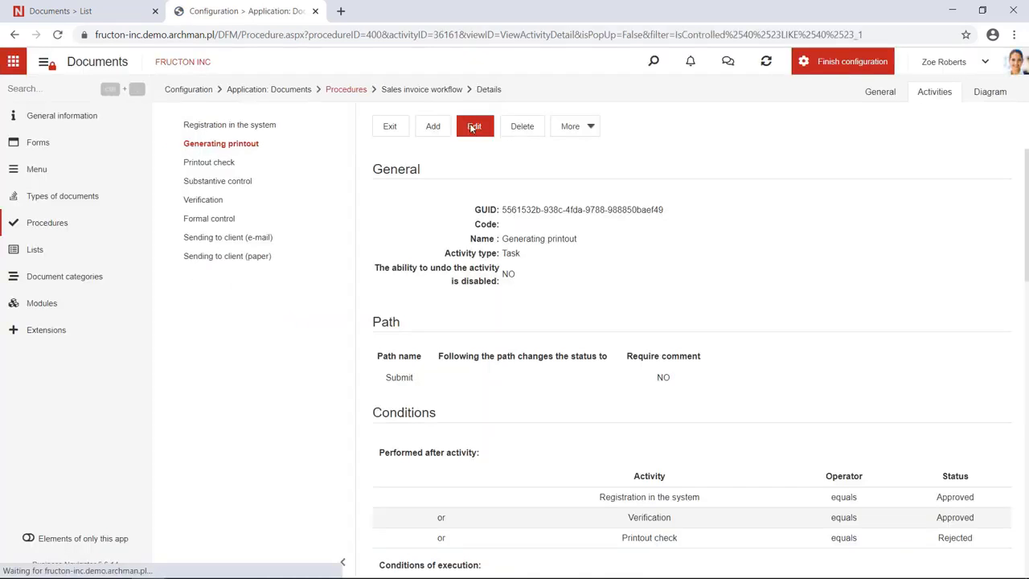
{"action": "left_click", "coordinate": [475, 129]}
{"action": "left_click", "coordinate": [46, 62]}
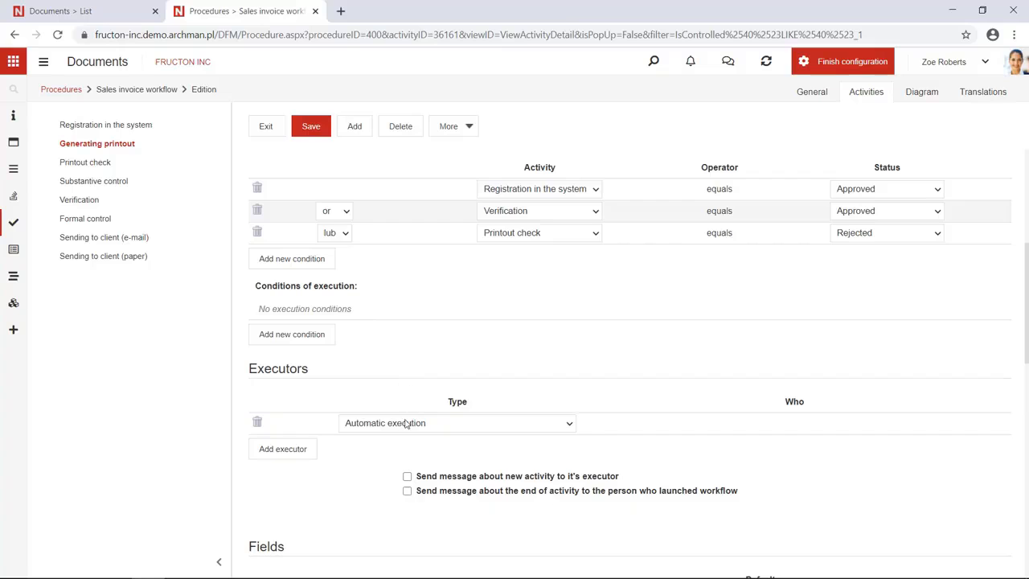
{"action": "scroll", "coordinate": [414, 434], "scroll_direction": "down", "scroll_amount": 6}
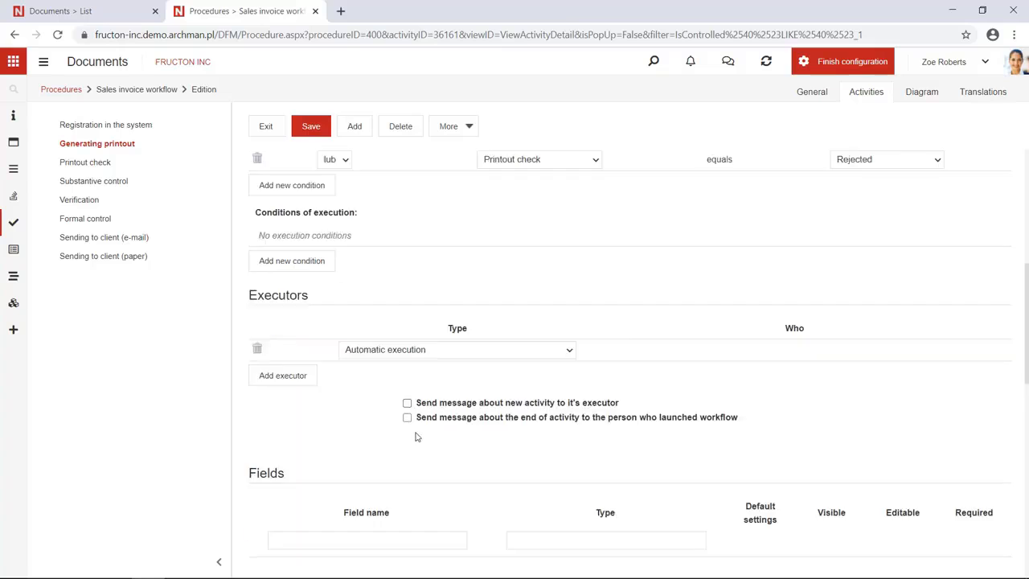
{"action": "scroll", "coordinate": [415, 439], "scroll_direction": "down", "scroll_amount": 3}
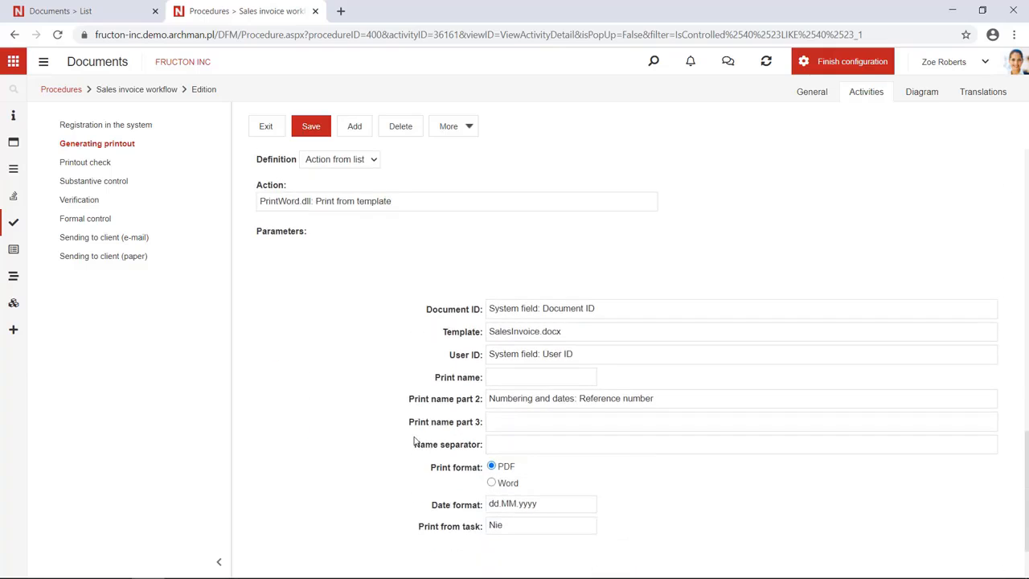
{"action": "scroll", "coordinate": [365, 351], "scroll_direction": "up", "scroll_amount": 1}
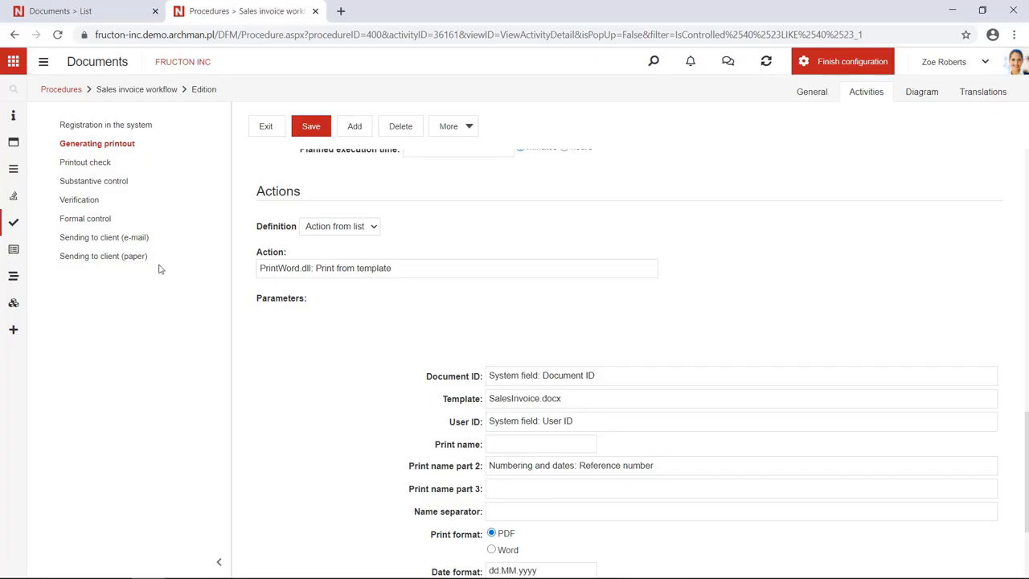
Show the Sending to client (e-mail) activity and its Mail.dll: Send parameters
{"action": "left_click", "coordinate": [95, 239]}
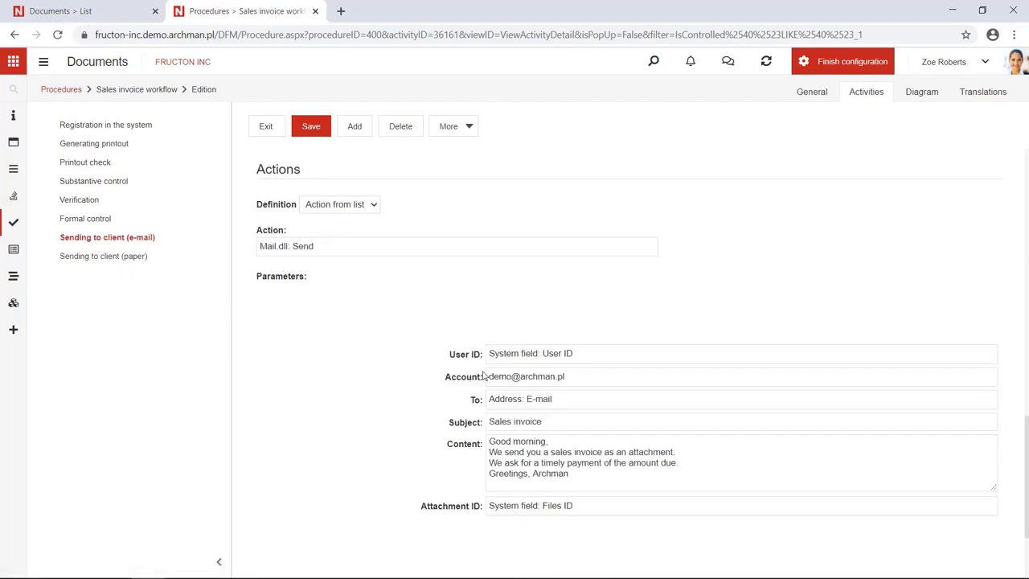
{"action": "scroll", "coordinate": [479, 380], "scroll_direction": "down", "scroll_amount": 1}
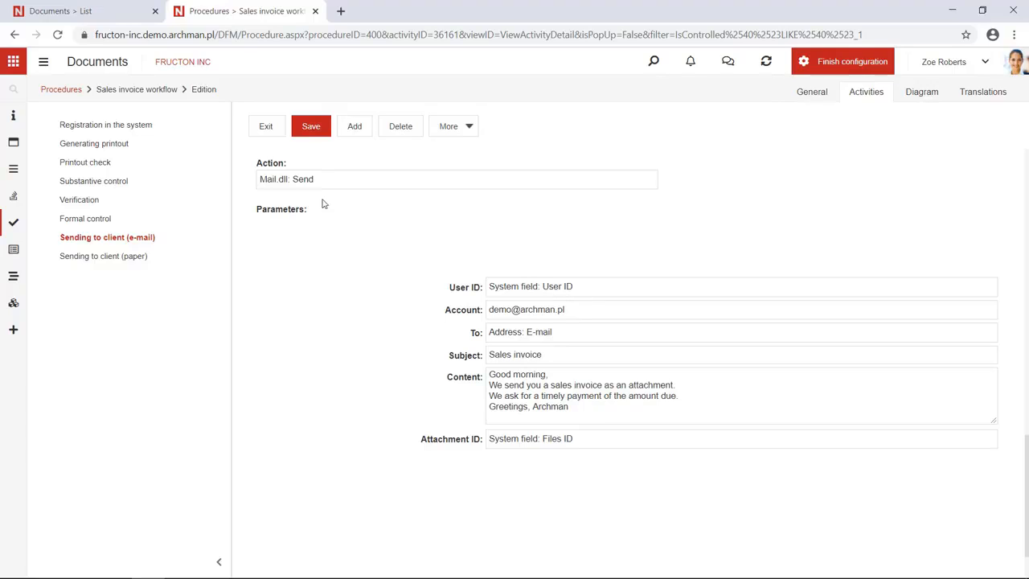
Finish the workflow configuration and return to the Documents list of sales invoices
{"action": "left_click", "coordinate": [823, 70]}
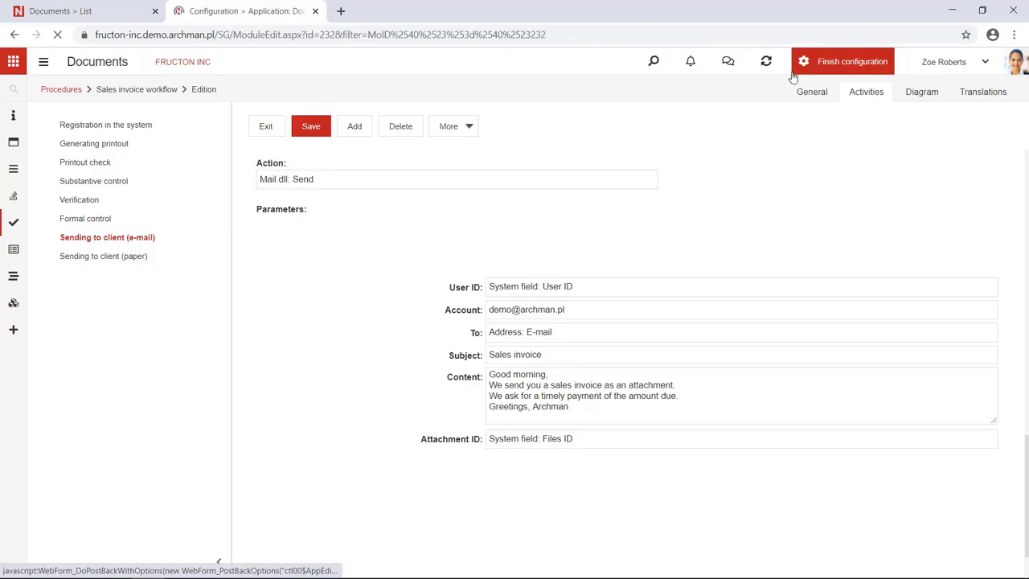
{"action": "left_click", "coordinate": [43, 64]}
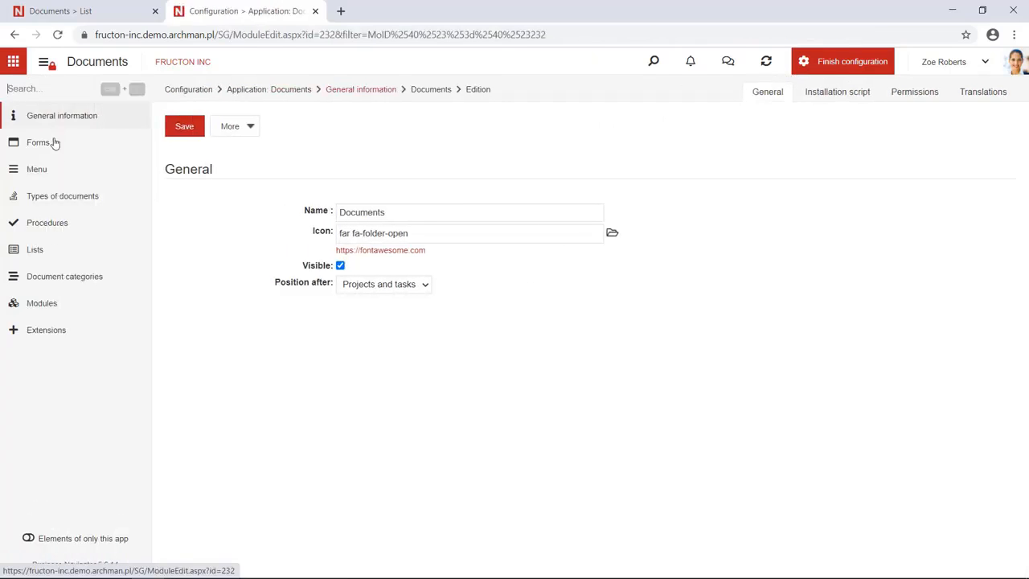
{"action": "left_click", "coordinate": [850, 71]}
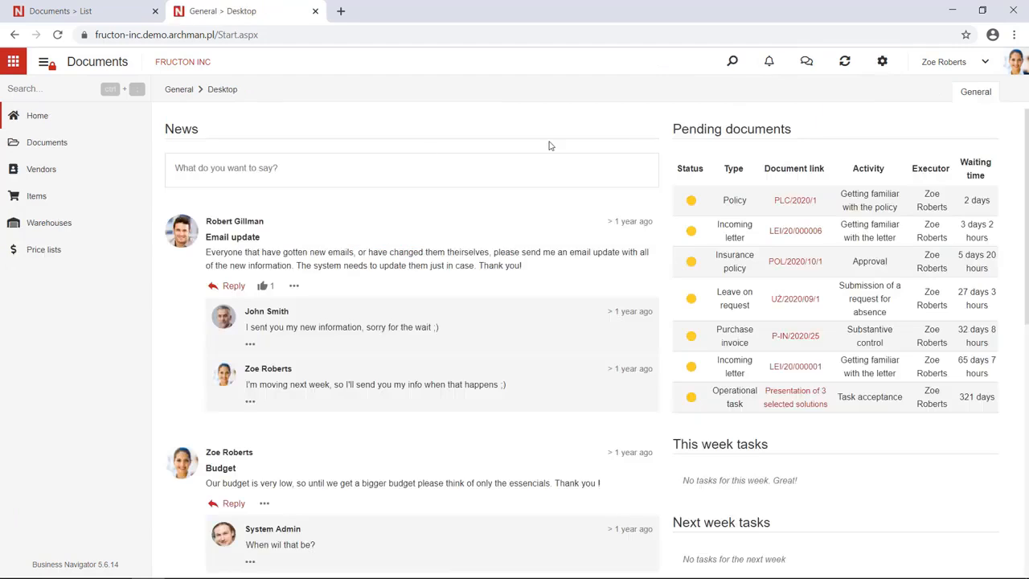
{"action": "left_click", "coordinate": [43, 142]}
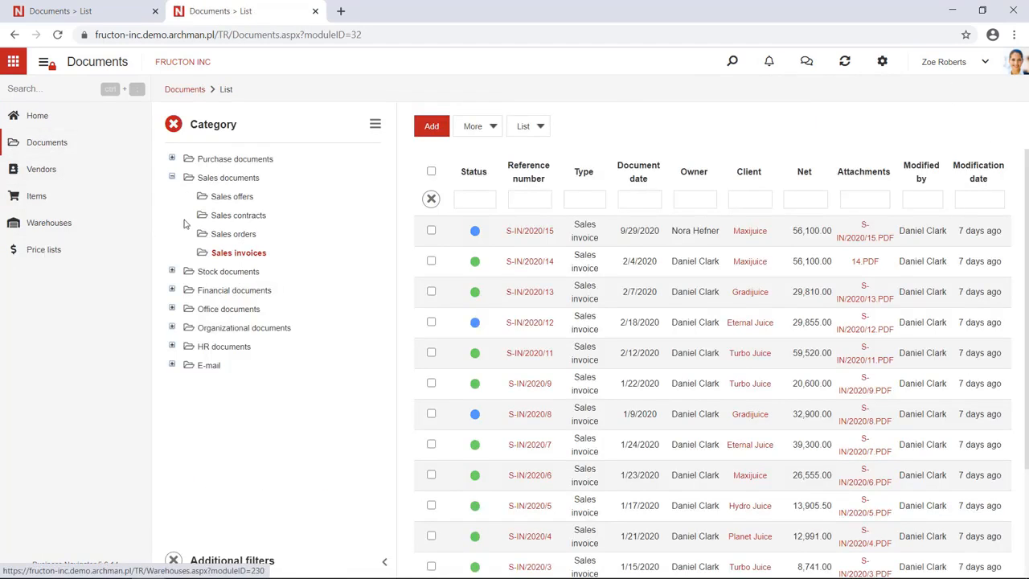
{"action": "left_click", "coordinate": [44, 64]}
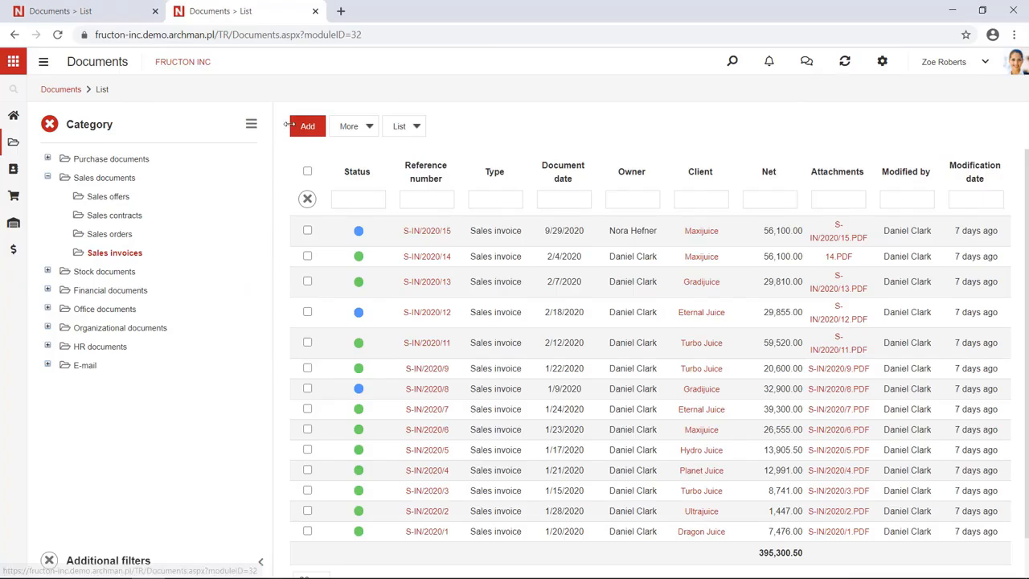
Create a new sales invoice and select Turbo Juice as the client via a 'tur' search
{"action": "left_click", "coordinate": [308, 127]}
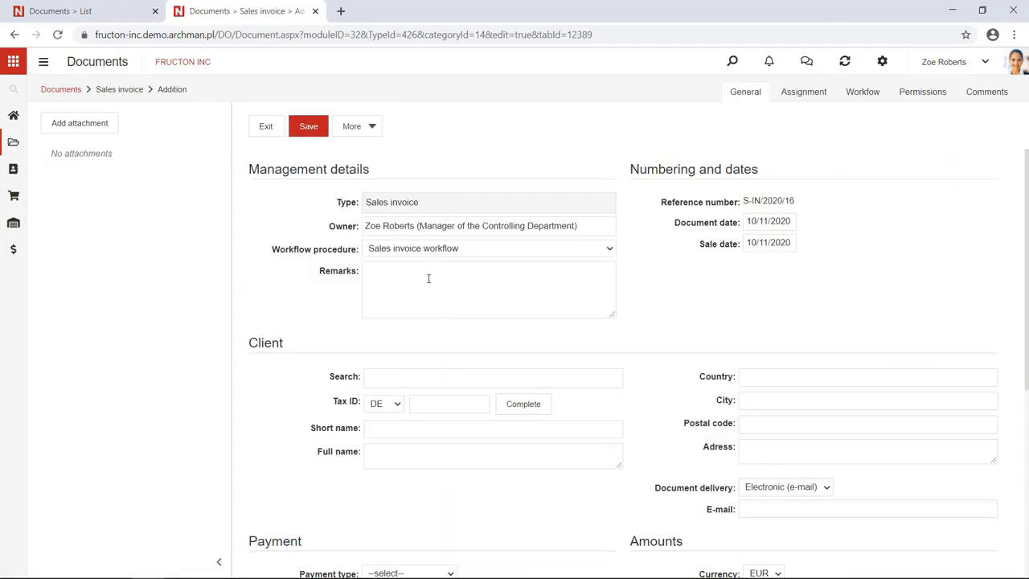
{"action": "scroll", "coordinate": [432, 299], "scroll_direction": "down", "scroll_amount": 1}
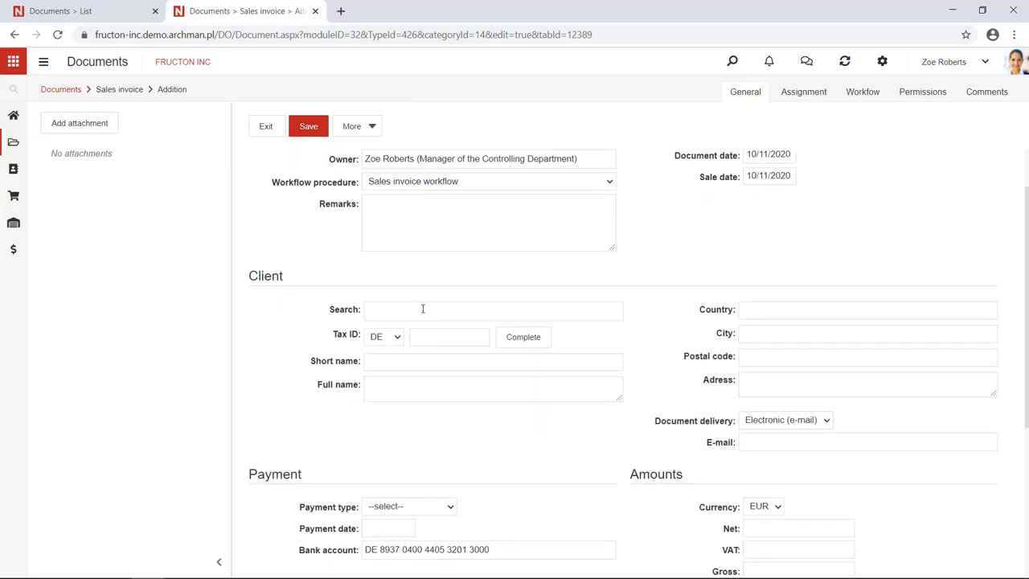
{"action": "left_click", "coordinate": [415, 314]}
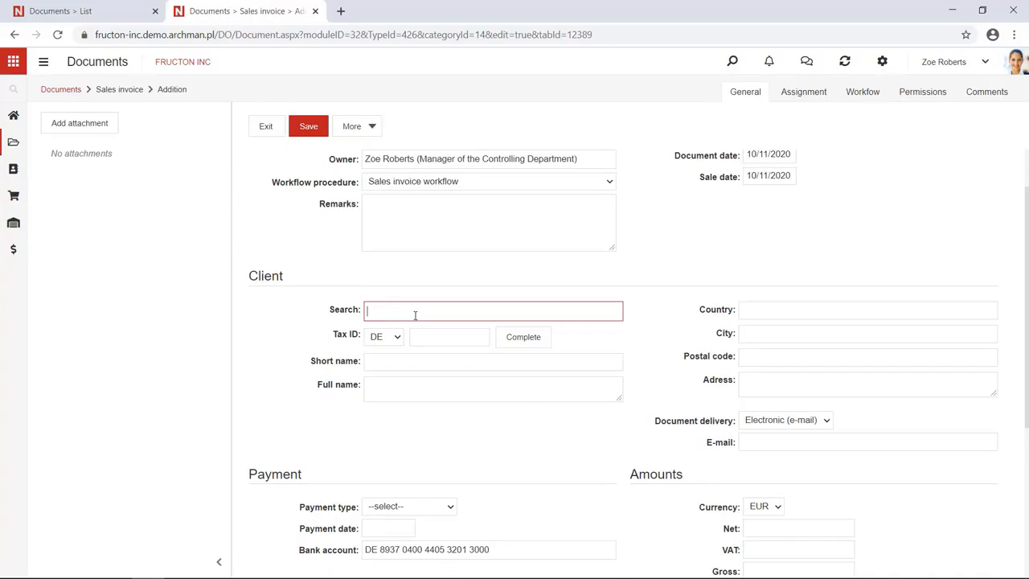
{"action": "type", "text": "tur"}
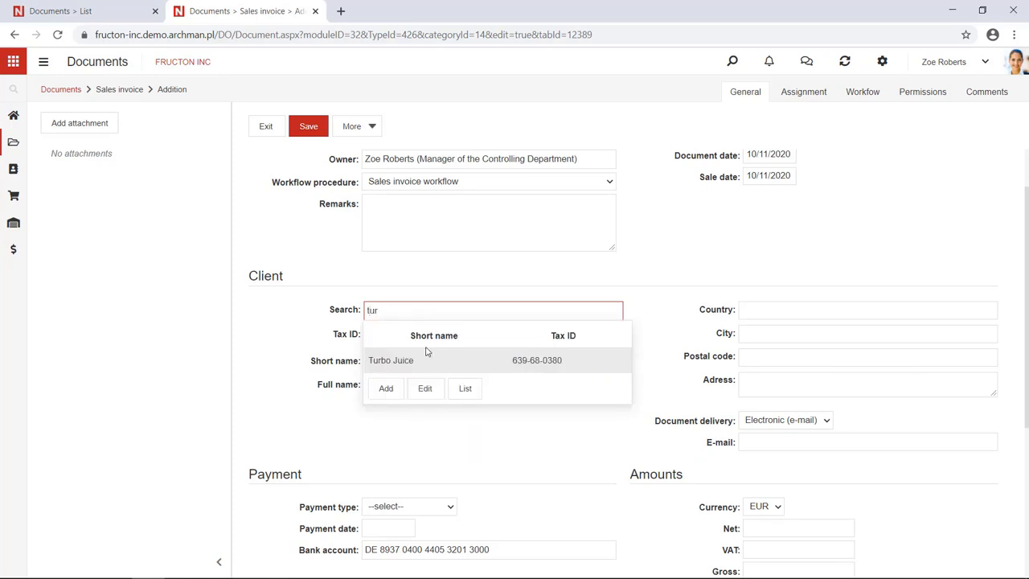
{"action": "left_click", "coordinate": [425, 359]}
{"action": "scroll", "coordinate": [752, 438], "scroll_direction": "down", "scroll_amount": 1}
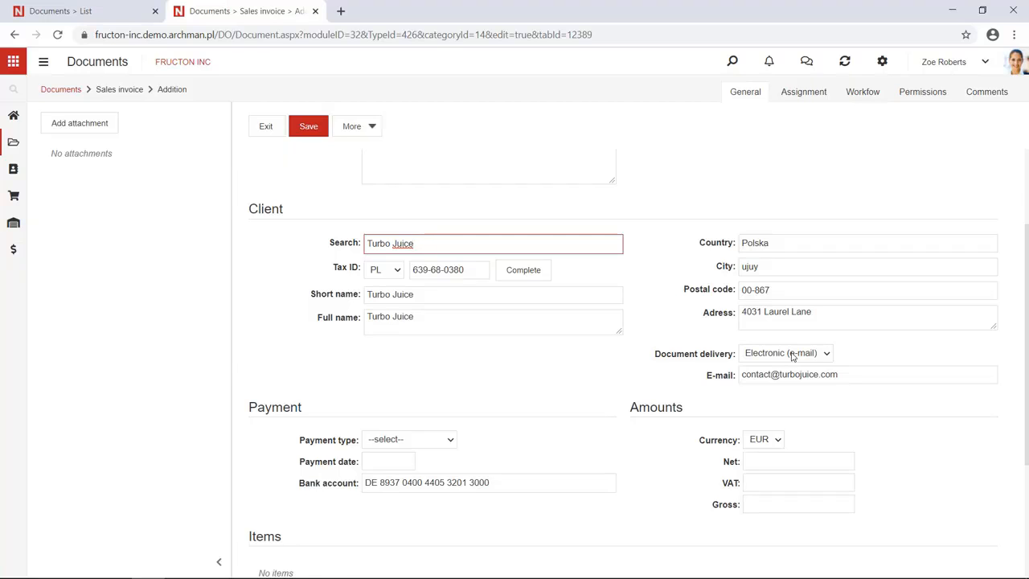
{"action": "left_click", "coordinate": [791, 356]}
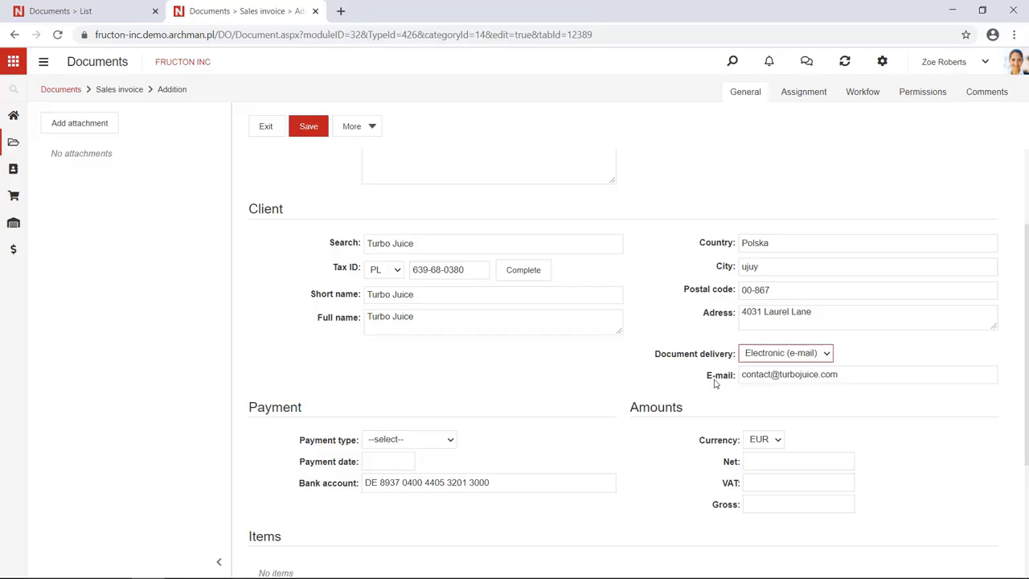
{"action": "left_click", "coordinate": [762, 359]}
{"action": "left_click", "coordinate": [763, 392]}
{"action": "left_click", "coordinate": [764, 359]}
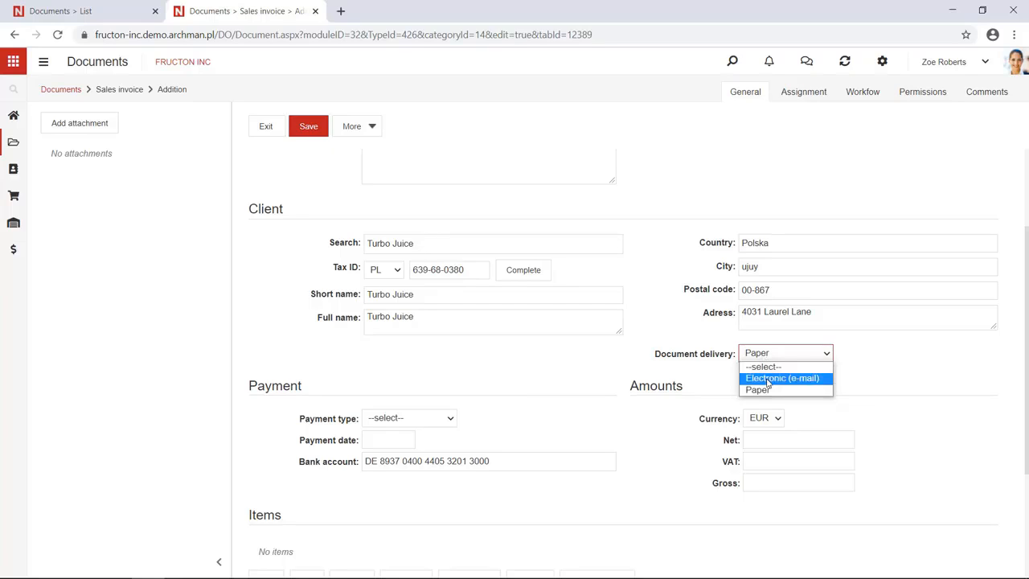
{"action": "left_click", "coordinate": [767, 378]}
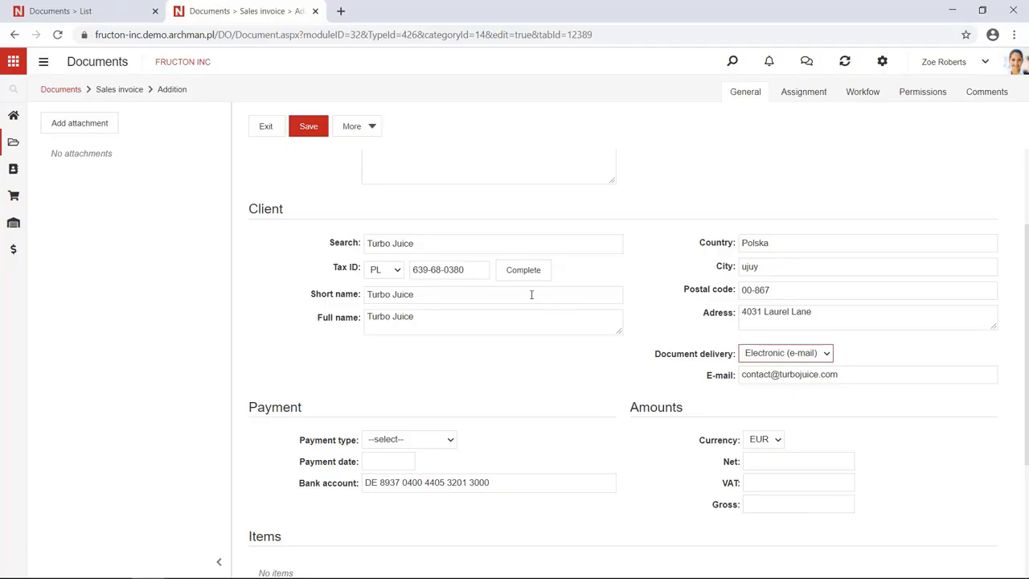
{"action": "double_click", "coordinate": [459, 270]}
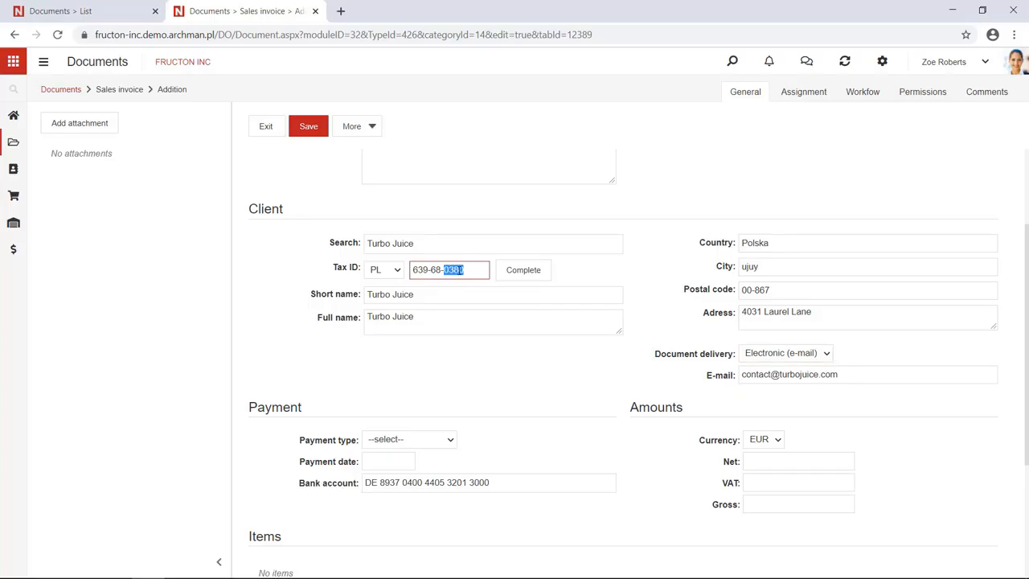
{"action": "double_click", "coordinate": [413, 243]}
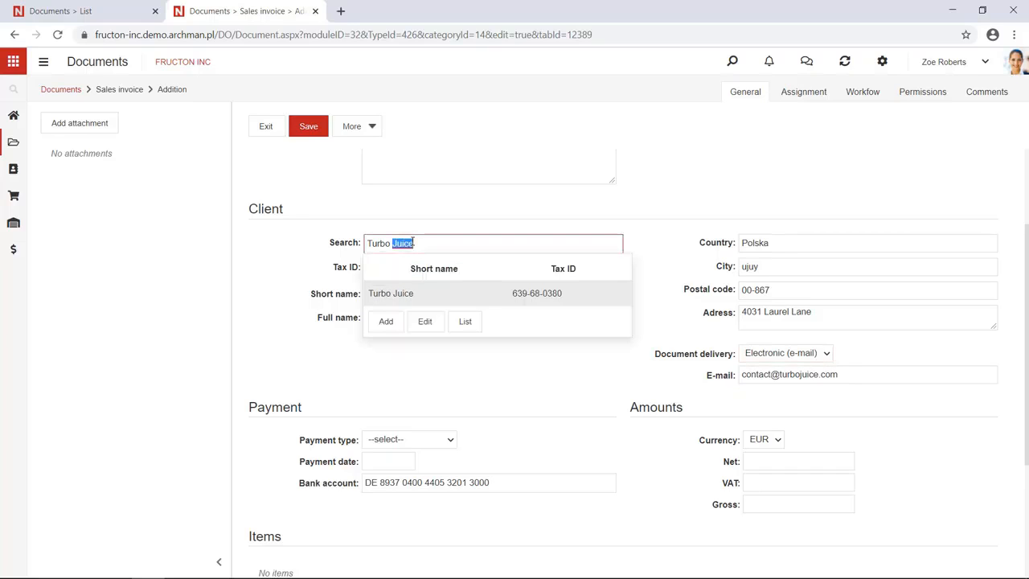
{"action": "left_click", "coordinate": [425, 321]}
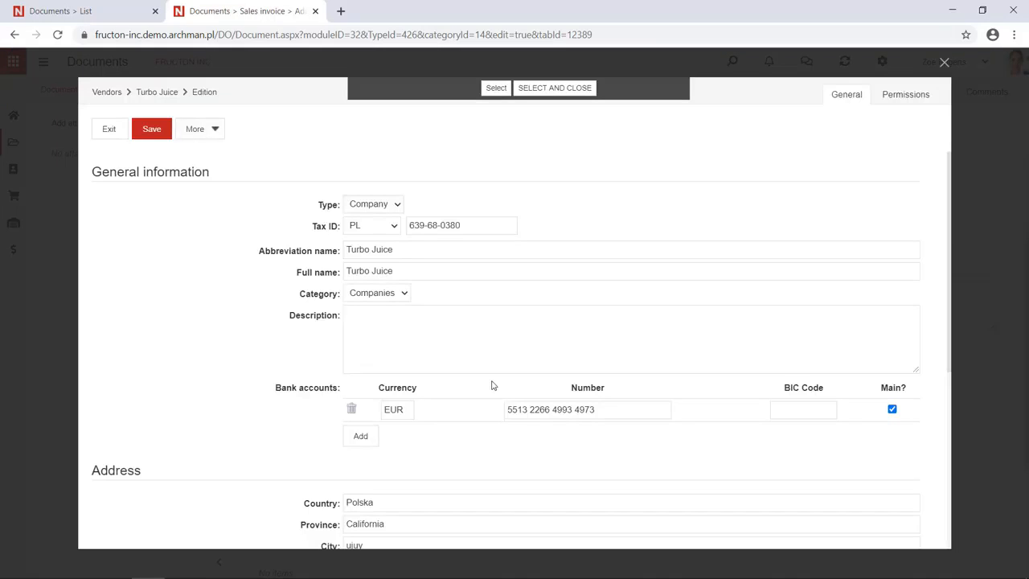
{"action": "scroll", "coordinate": [492, 384], "scroll_direction": "down", "scroll_amount": 1}
{"action": "scroll", "coordinate": [446, 373], "scroll_direction": "down", "scroll_amount": 1}
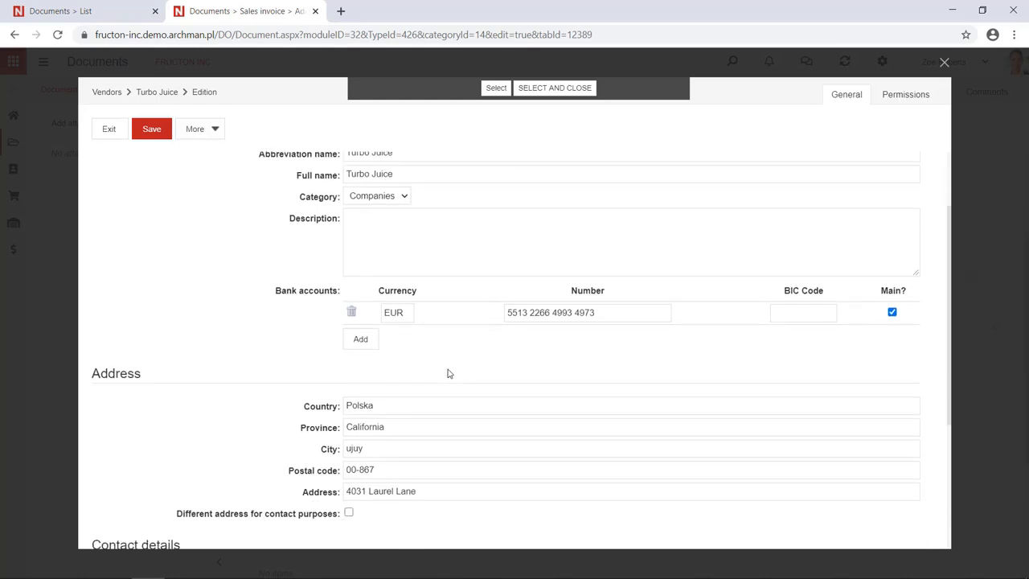
{"action": "scroll", "coordinate": [392, 363], "scroll_direction": "down", "scroll_amount": 2}
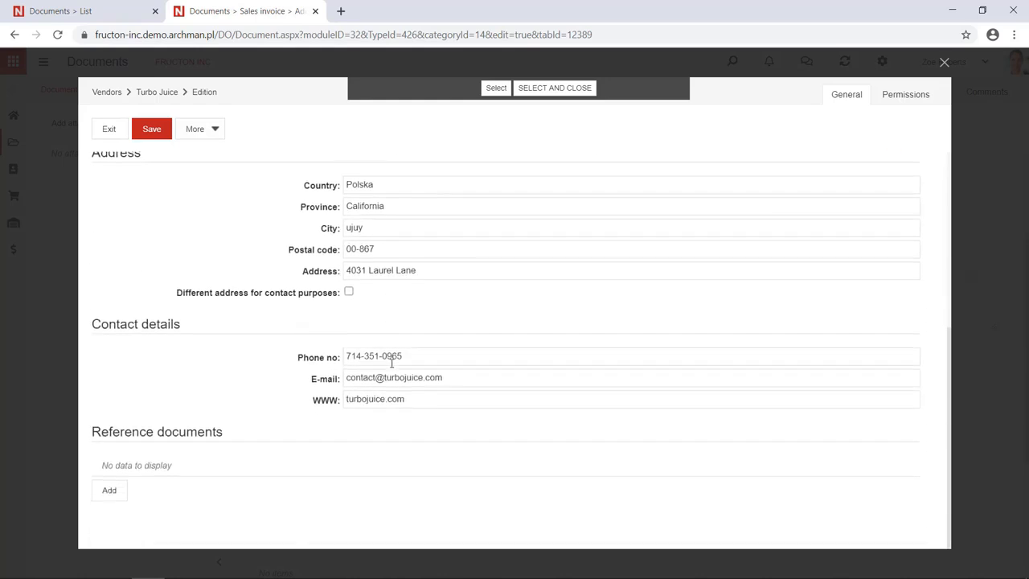
{"action": "triple_click", "coordinate": [447, 378]}
{"action": "left_click", "coordinate": [945, 64]}
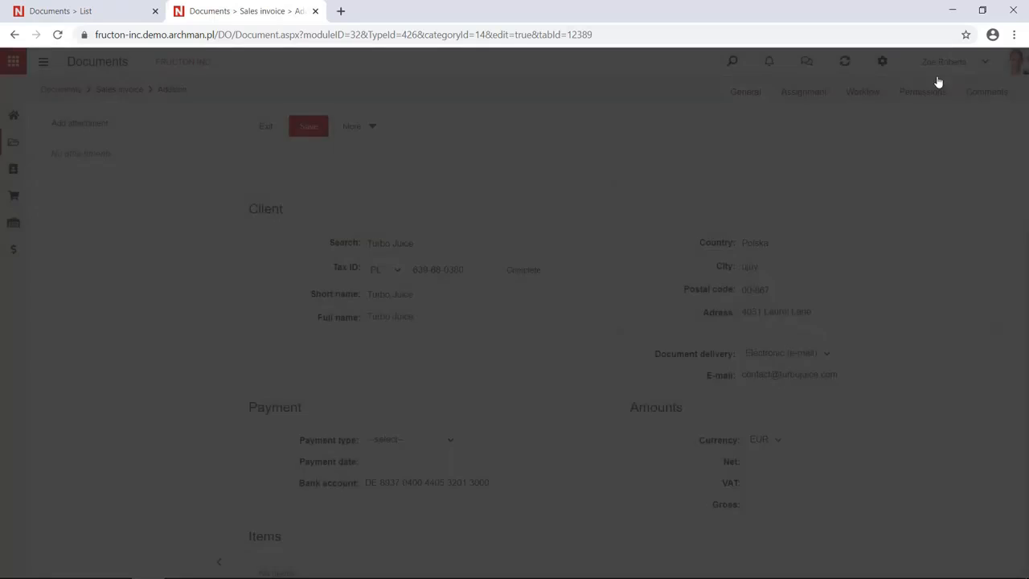
{"action": "scroll", "coordinate": [776, 349], "scroll_direction": "down", "scroll_amount": 1}
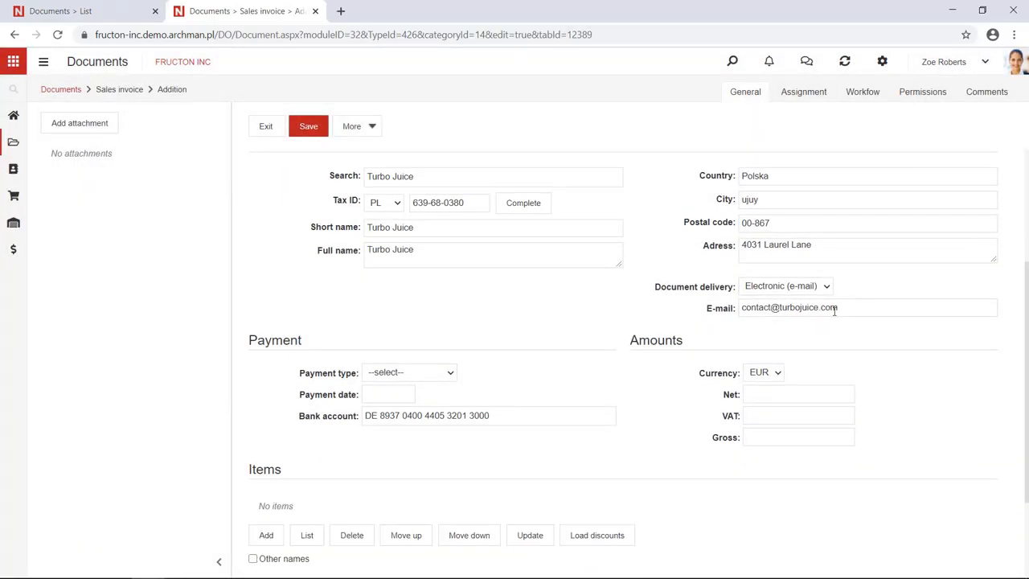
Retype the client's e-mail address and set payment type to Transfer (7 days), due 10/18/2020
{"action": "left_click_drag", "start_coordinate": [834, 311], "coordinate": [703, 301]}
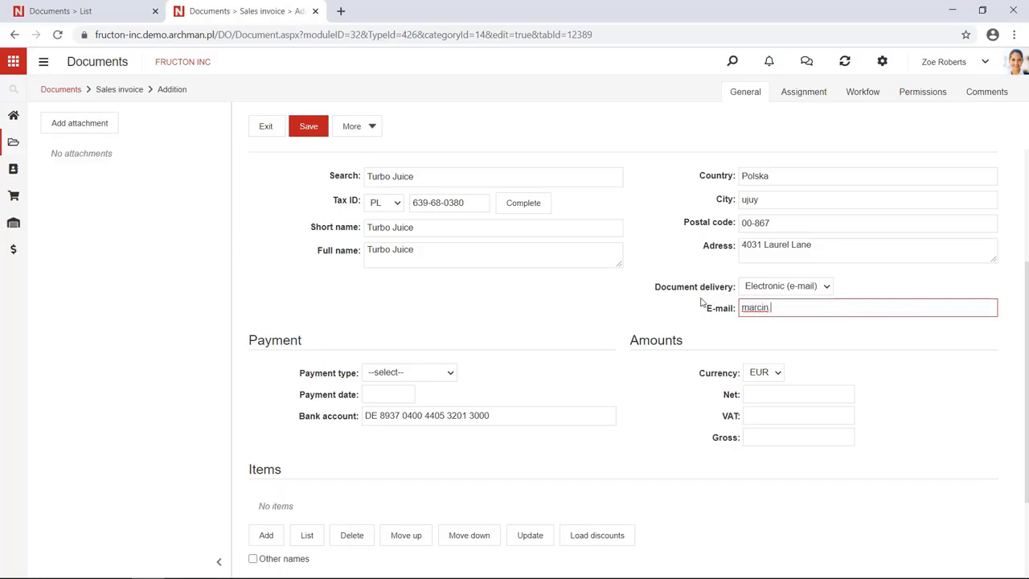
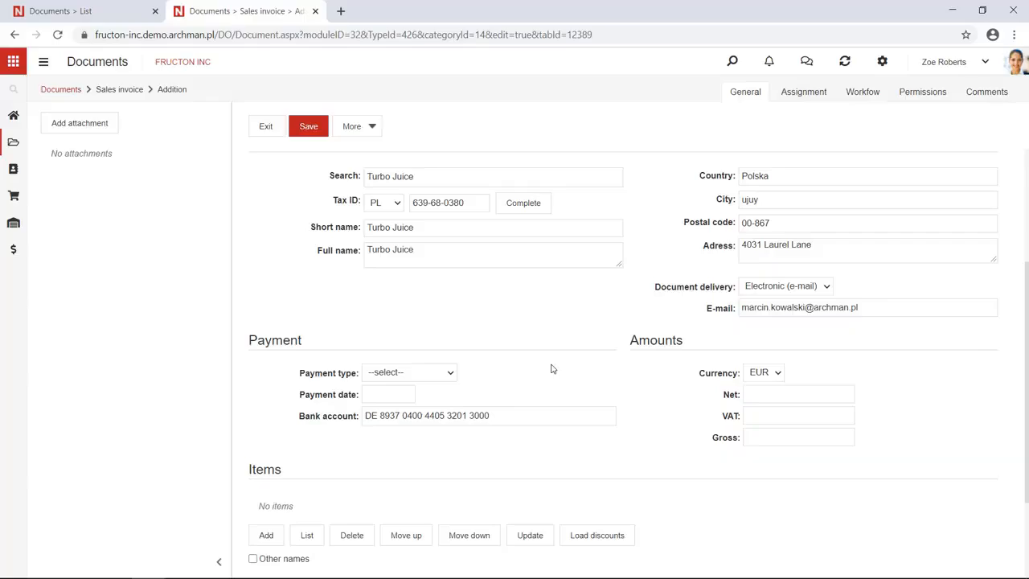
{"action": "left_click", "coordinate": [422, 371]}
{"action": "left_click", "coordinate": [435, 429]}
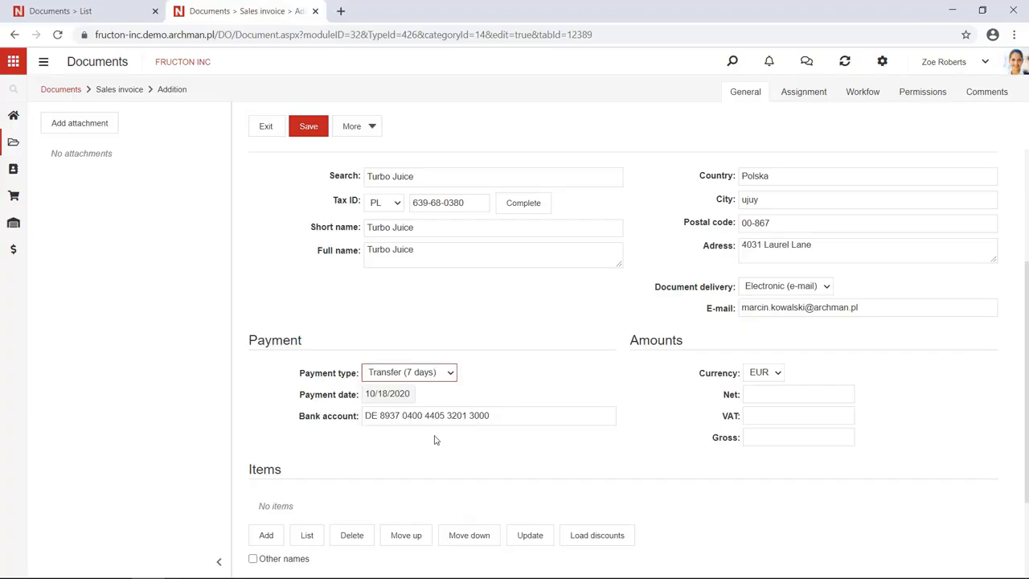
{"action": "scroll", "coordinate": [575, 436], "scroll_direction": "down", "scroll_amount": 1}
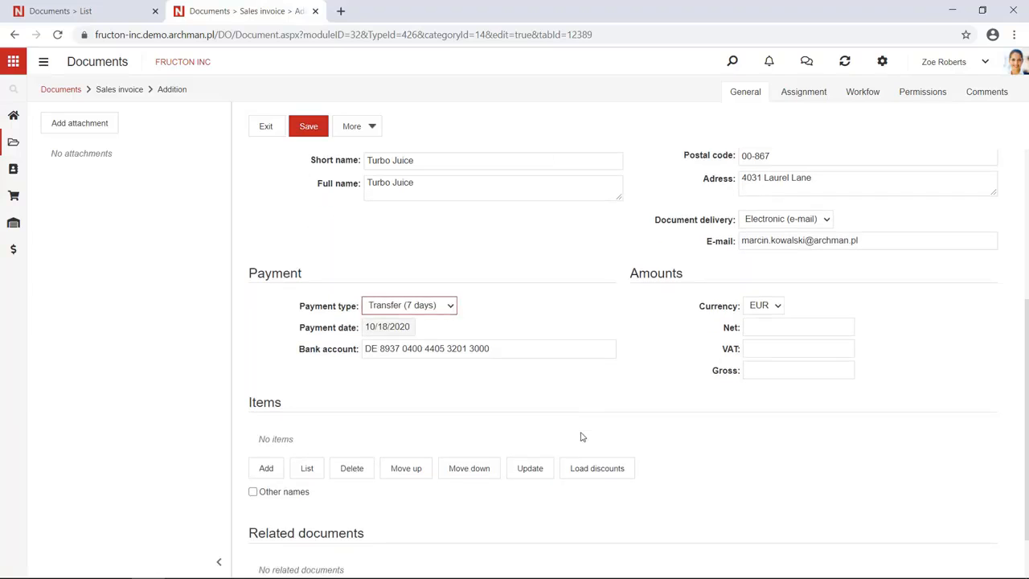
Add item lines for Apple juice 1L (carton) and Orange juice 0,2L (carton)
{"action": "left_click", "coordinate": [266, 468]}
{"action": "scroll", "coordinate": [377, 434], "scroll_direction": "down", "scroll_amount": 2}
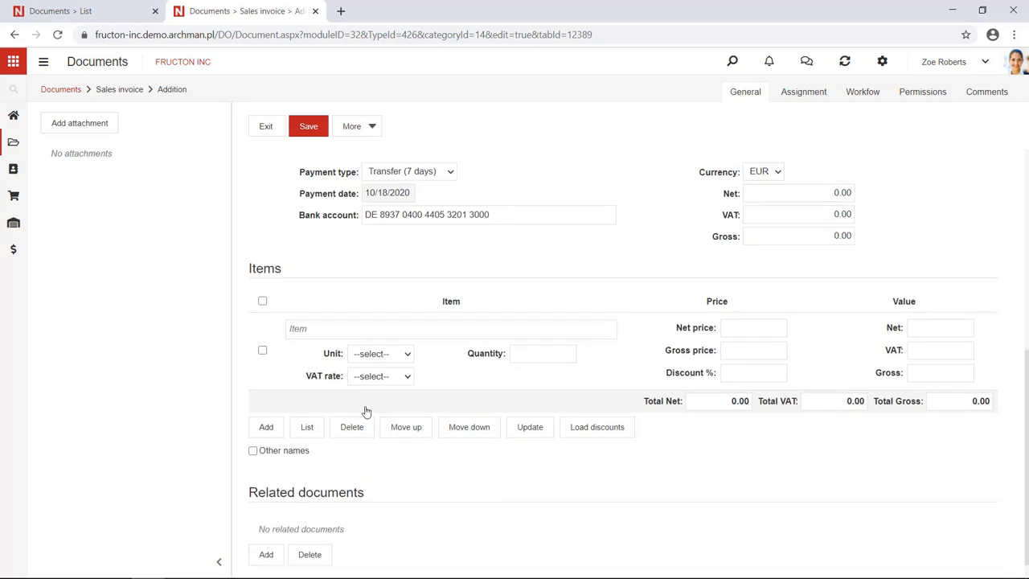
{"action": "left_click", "coordinate": [350, 331]}
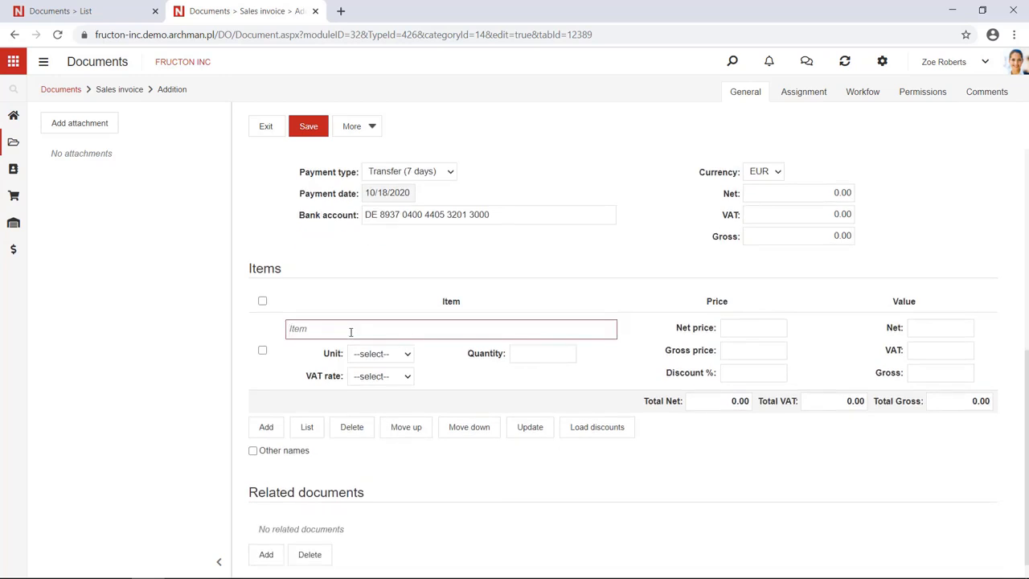
{"action": "type", "text": "appl"}
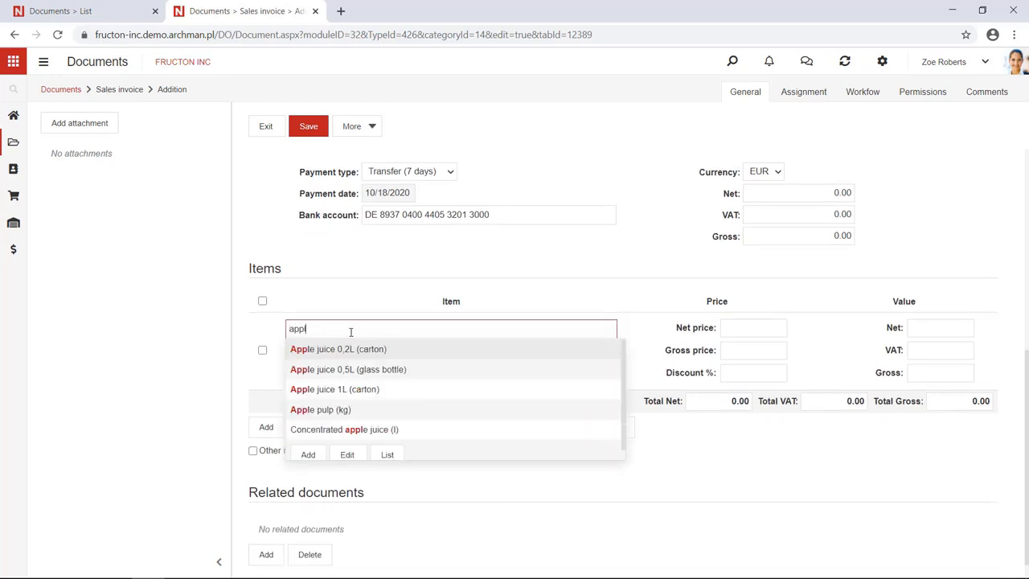
{"action": "left_click", "coordinate": [364, 389]}
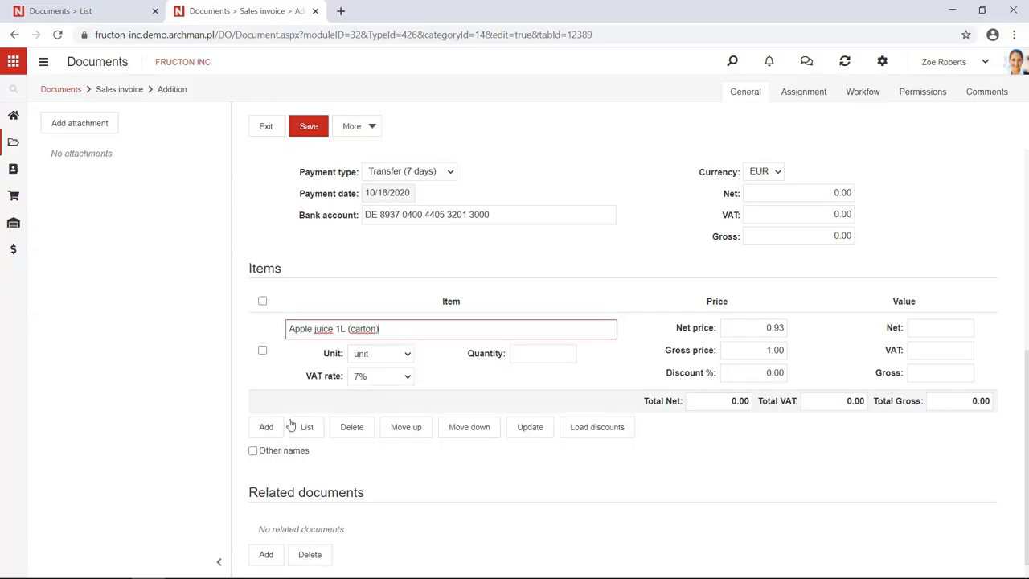
{"action": "left_click", "coordinate": [268, 426]}
{"action": "left_click", "coordinate": [390, 411]}
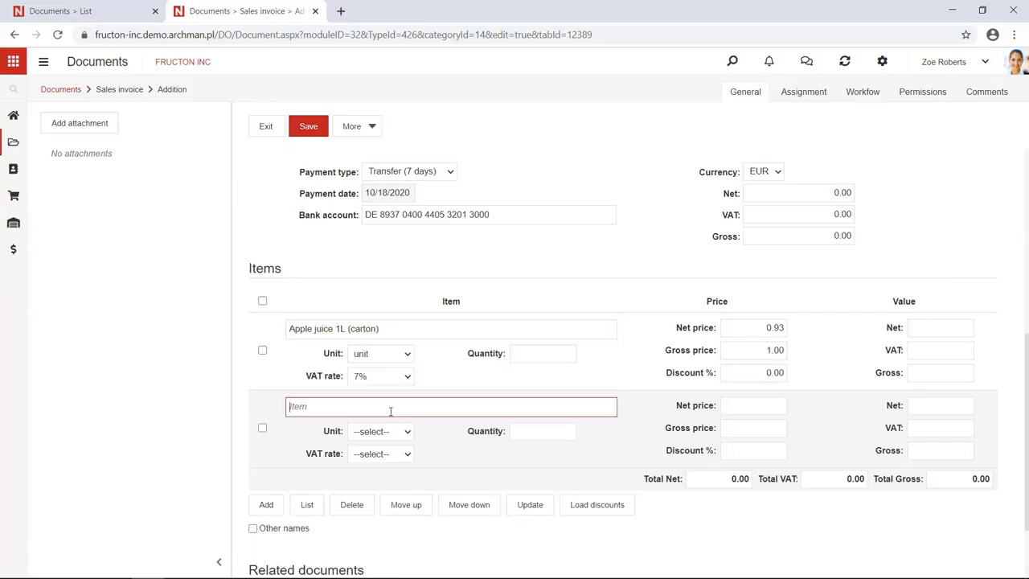
{"action": "type", "text": "ora"}
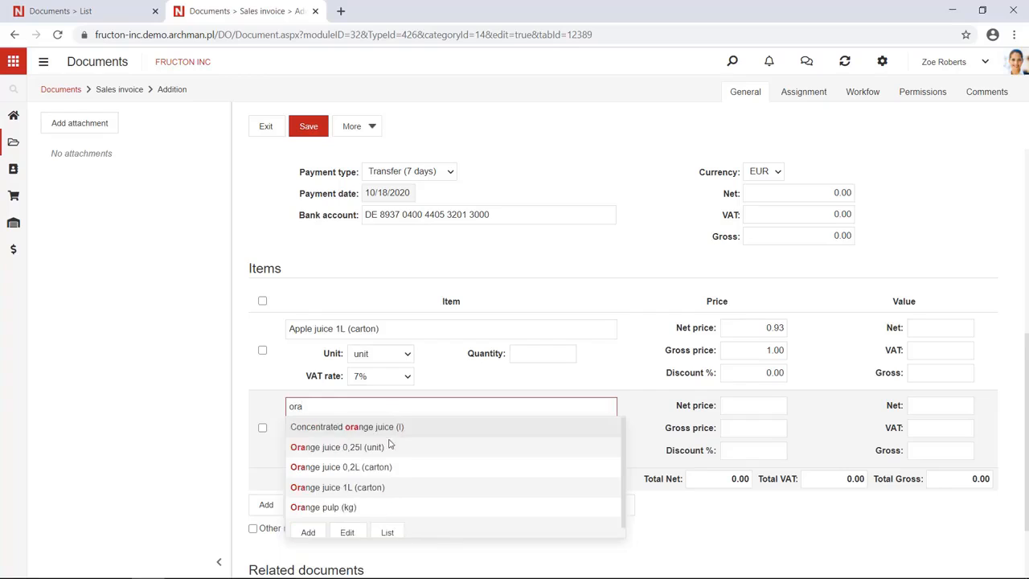
{"action": "left_click", "coordinate": [385, 467]}
Set quantities to 200 apple and 100 orange juice, then save invoice S-IN/2020/16 (288.90 EUR gross)
{"action": "left_click", "coordinate": [544, 433]}
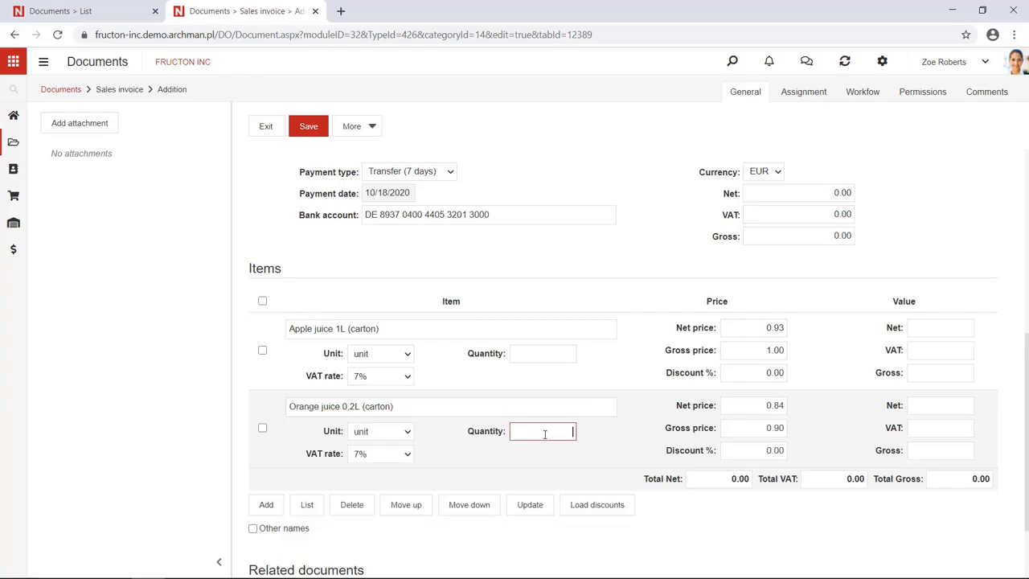
{"action": "left_click", "coordinate": [534, 354]}
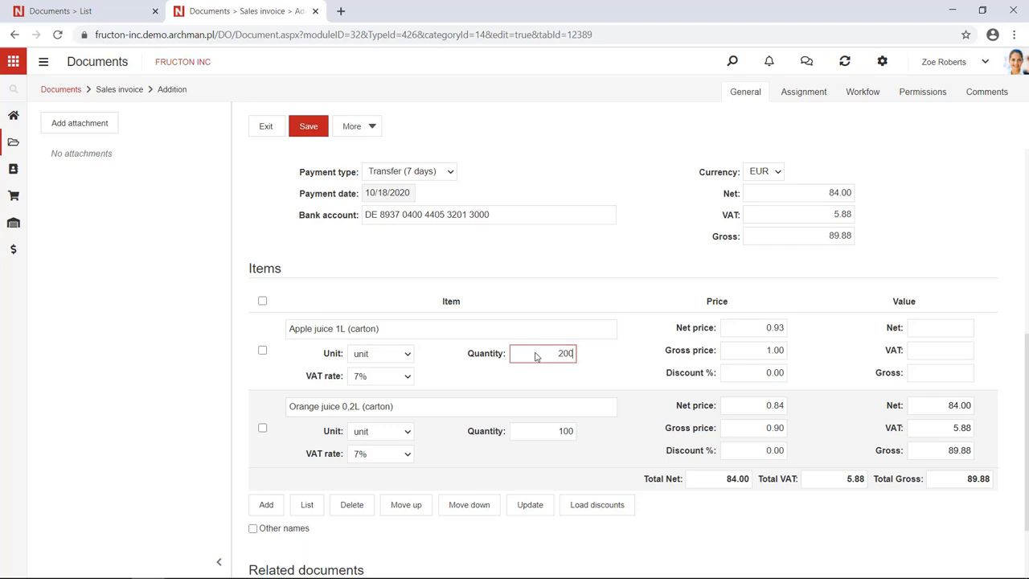
{"action": "left_click", "coordinate": [625, 364]}
{"action": "scroll", "coordinate": [626, 366], "scroll_direction": "up", "scroll_amount": 2}
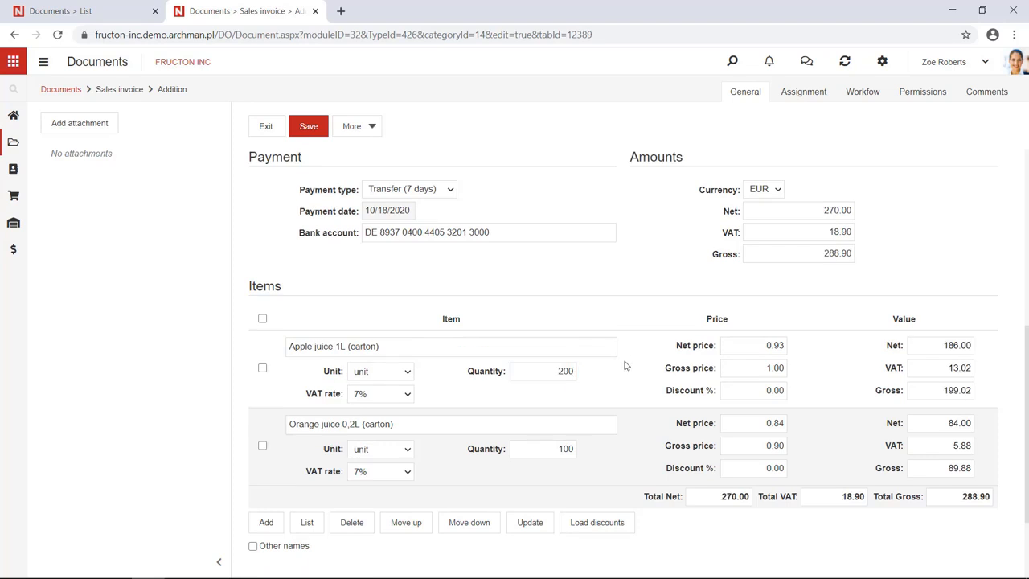
{"action": "scroll", "coordinate": [626, 366], "scroll_direction": "up", "scroll_amount": 4}
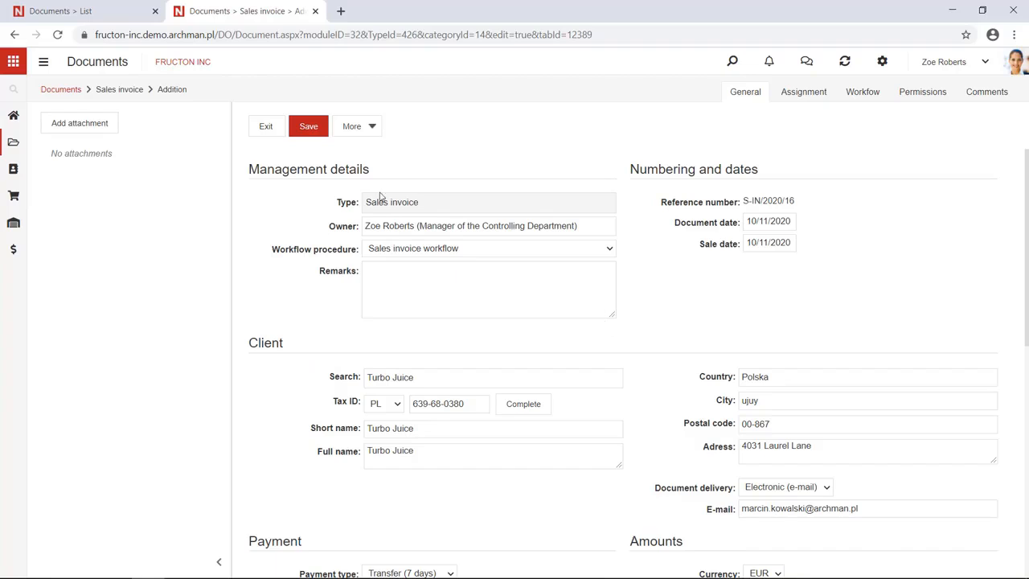
{"action": "left_click", "coordinate": [310, 131]}
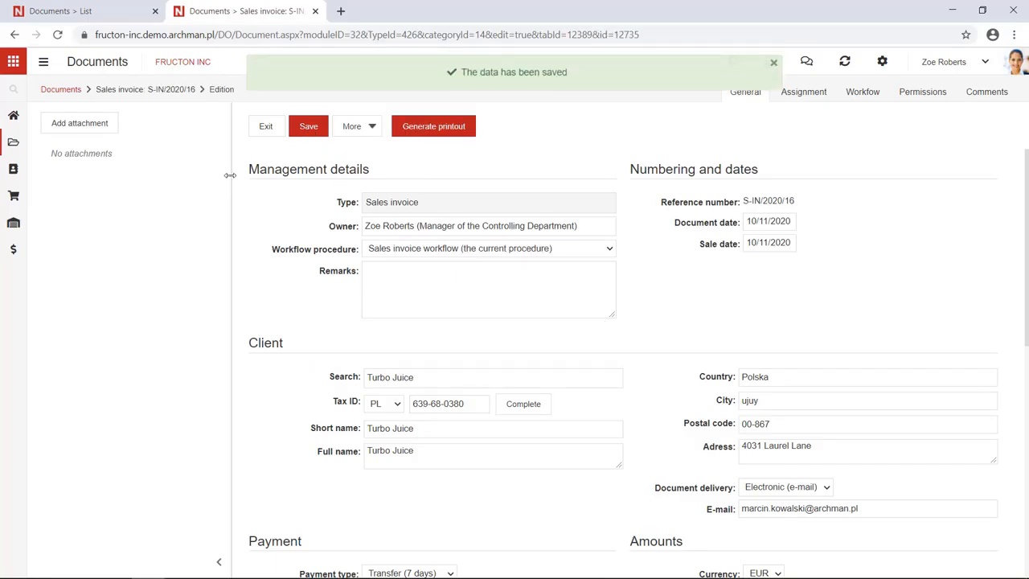
Save invoice S-IN/2020/16 and view its workflow status and history
{"action": "left_click_drag", "start_coordinate": [236, 172], "coordinate": [240, 172]}
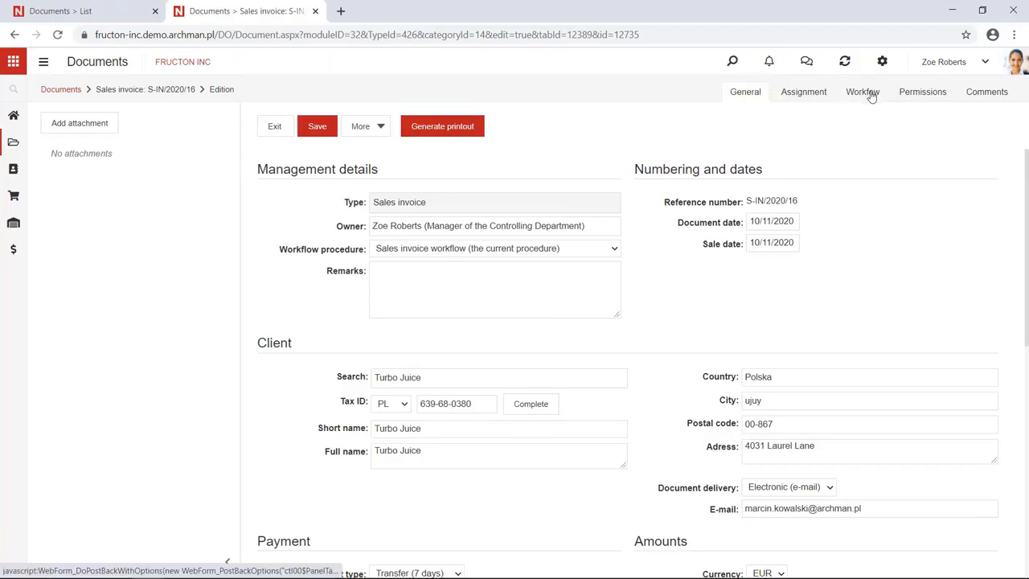
{"action": "left_click", "coordinate": [864, 94]}
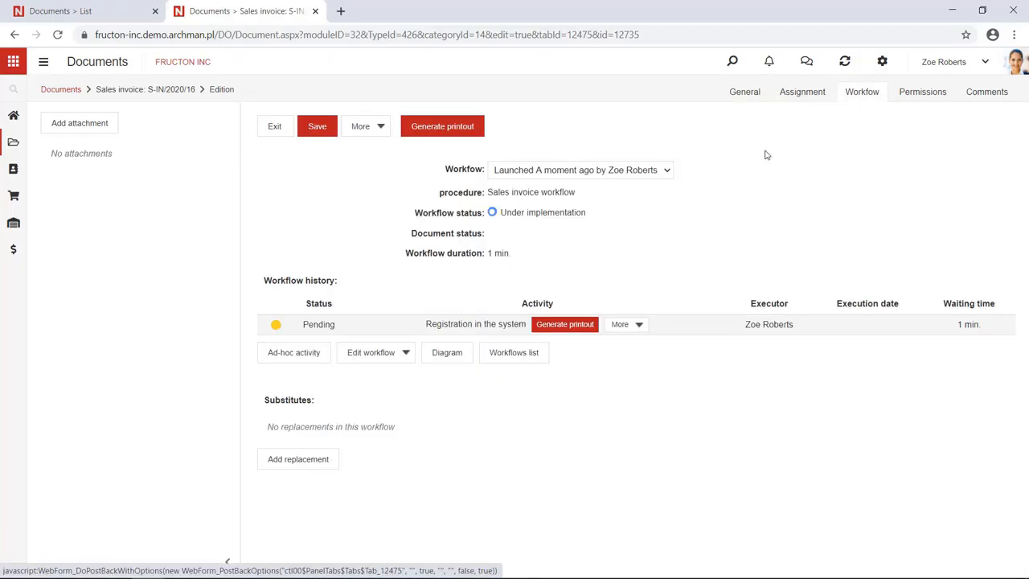
{"action": "left_click", "coordinate": [452, 352]}
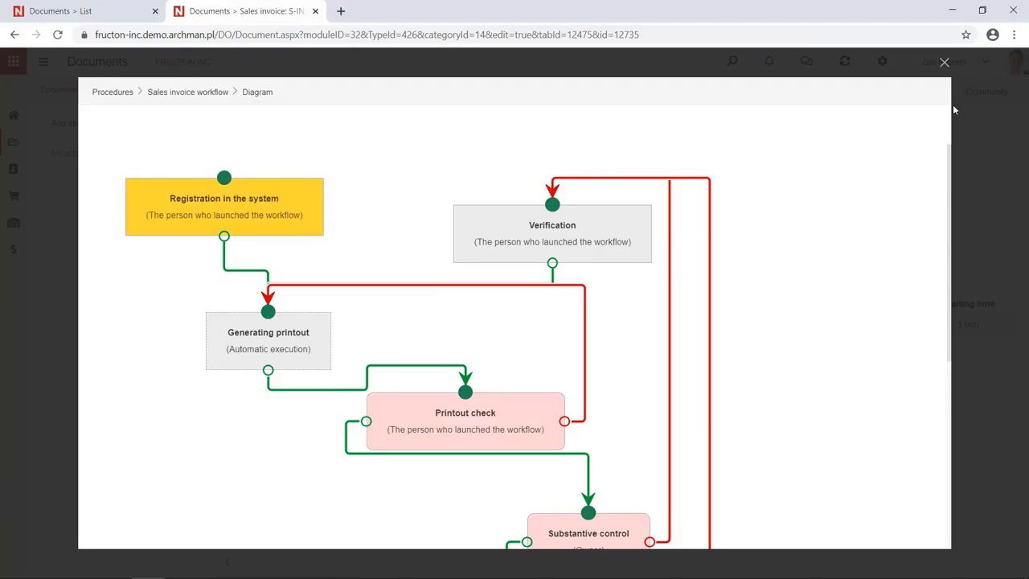
{"action": "left_click", "coordinate": [943, 62]}
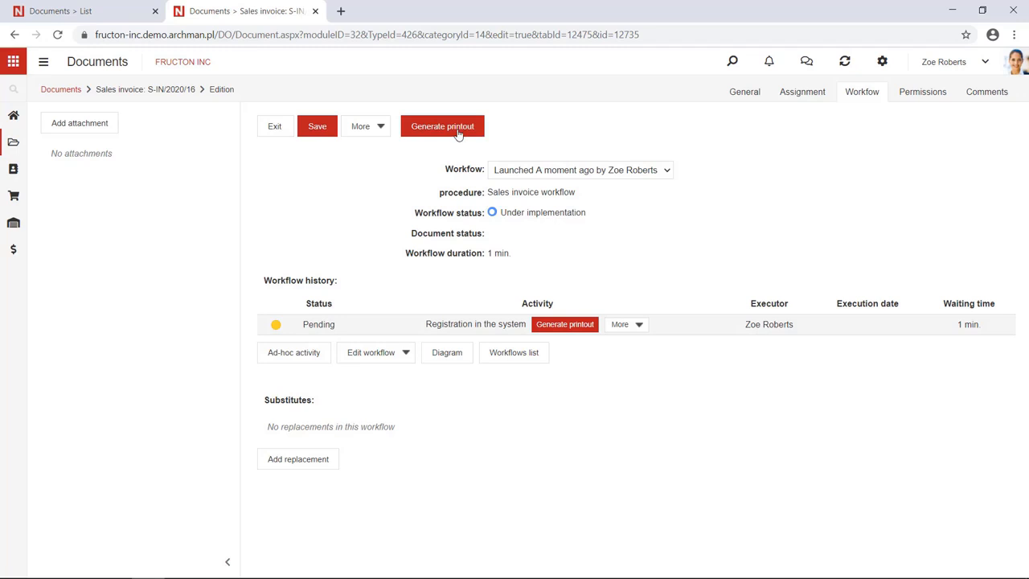
{"action": "left_click", "coordinate": [457, 133]}
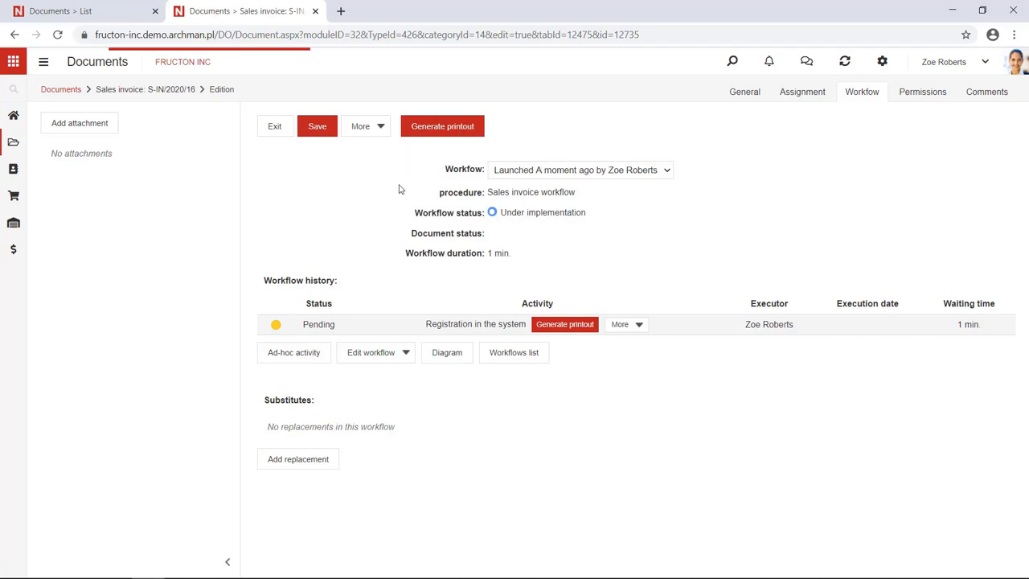
Widen the attachment panel to enlarge the generated S-IN/2020/16.PDF preview
{"action": "left_click", "coordinate": [240, 238]}
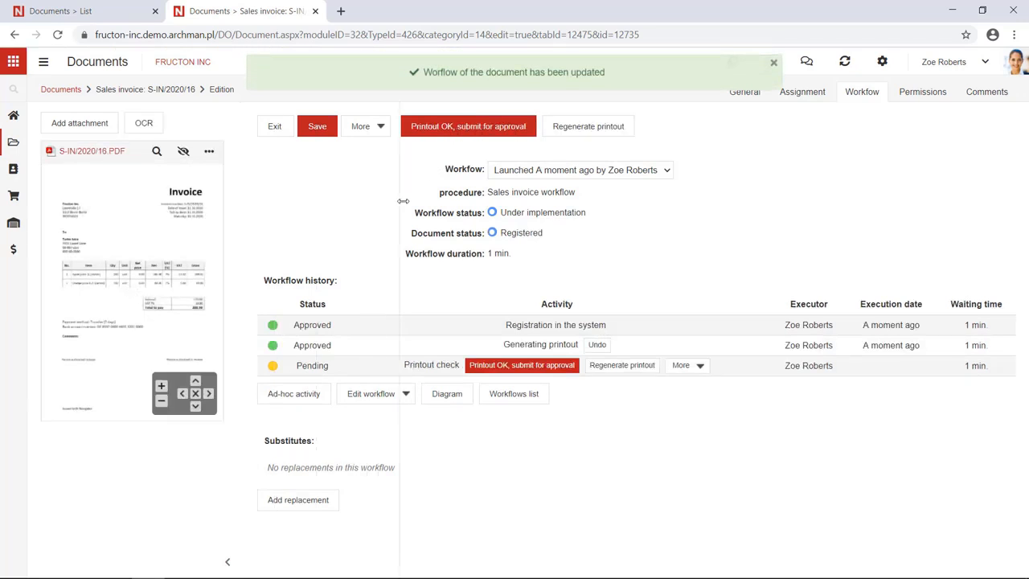
{"action": "scroll", "coordinate": [109, 325], "scroll_direction": "up", "scroll_amount": 3}
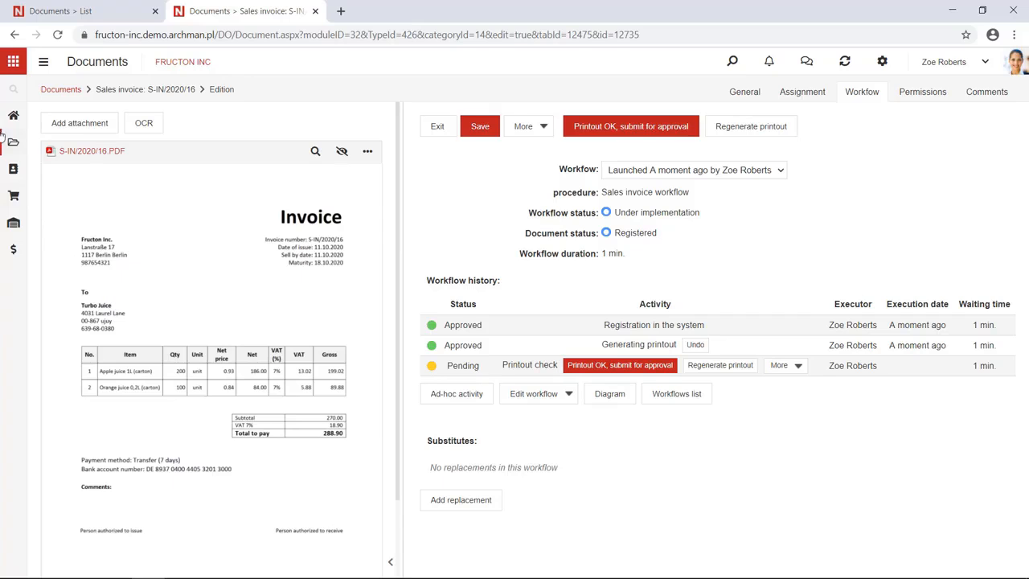
Open the Files section in a new browser tab
{"action": "left_click", "coordinate": [45, 64]}
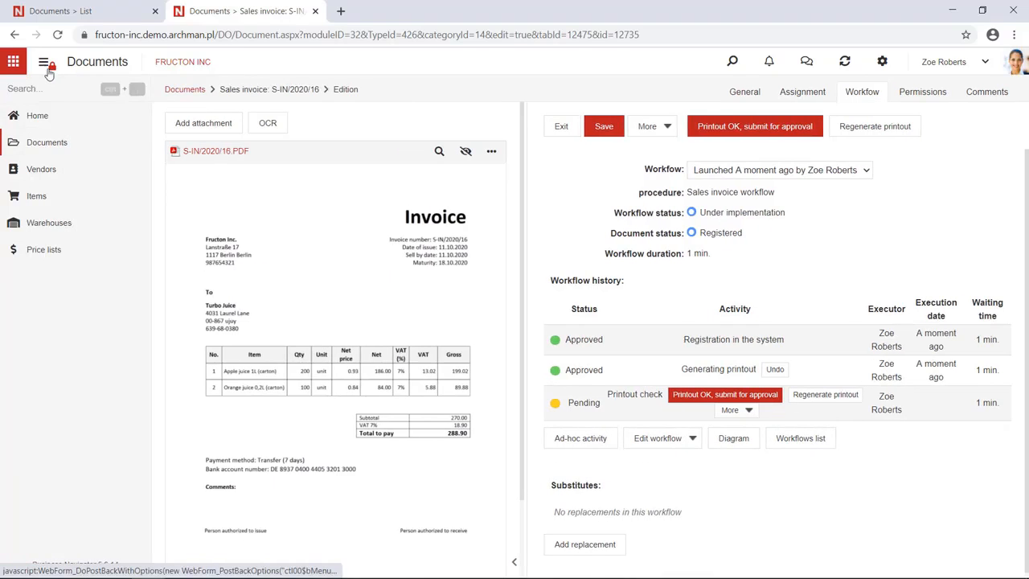
{"action": "type", "text": "fi"}
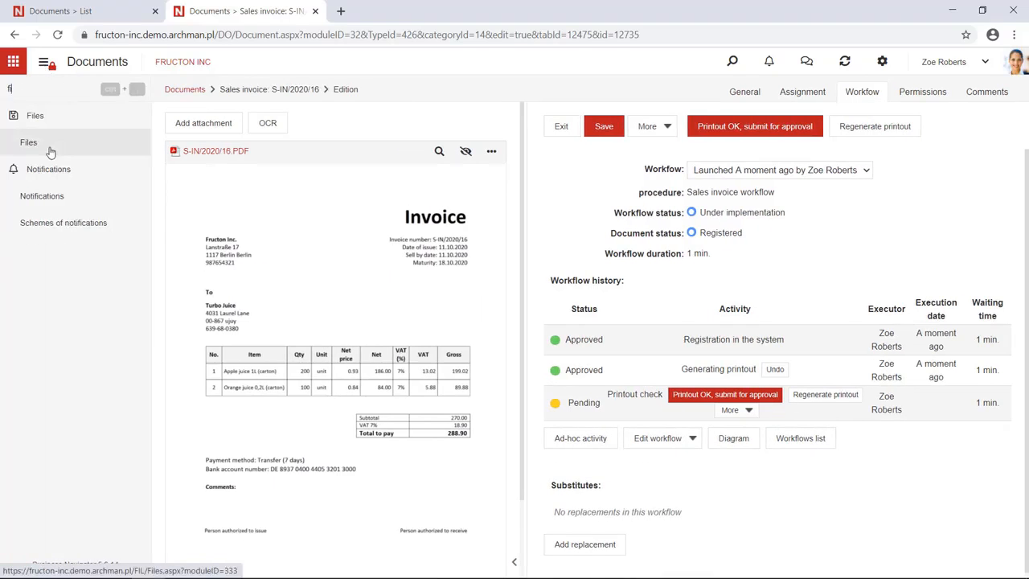
{"action": "right_click", "coordinate": [44, 144]}
{"action": "left_click", "coordinate": [91, 151]}
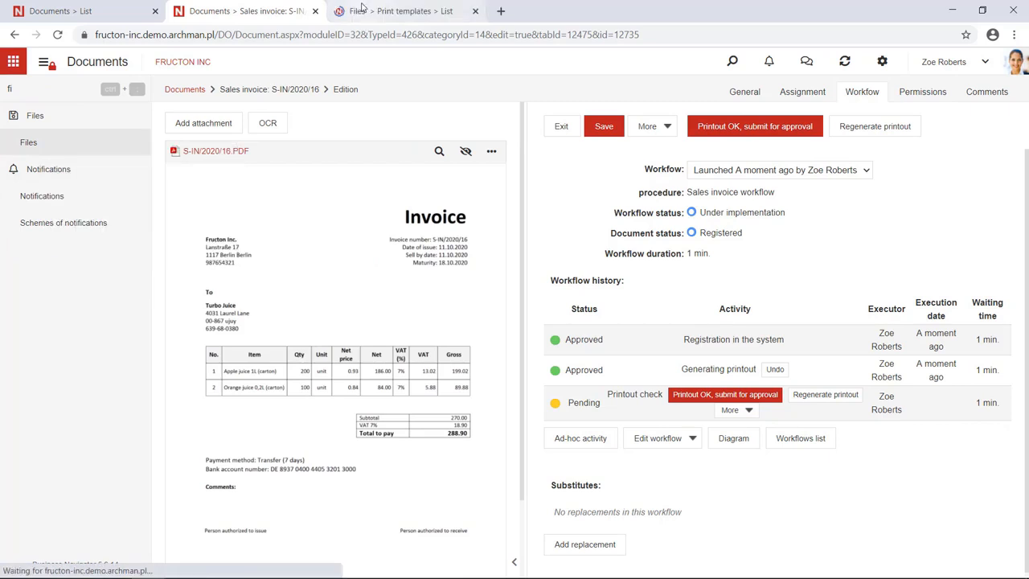
{"action": "left_click", "coordinate": [398, 10]}
Review the SalesInvoice.docx template's merge fields, close the preview, and return to the invoice
{"action": "mouse_move", "coordinate": [484, 273]}
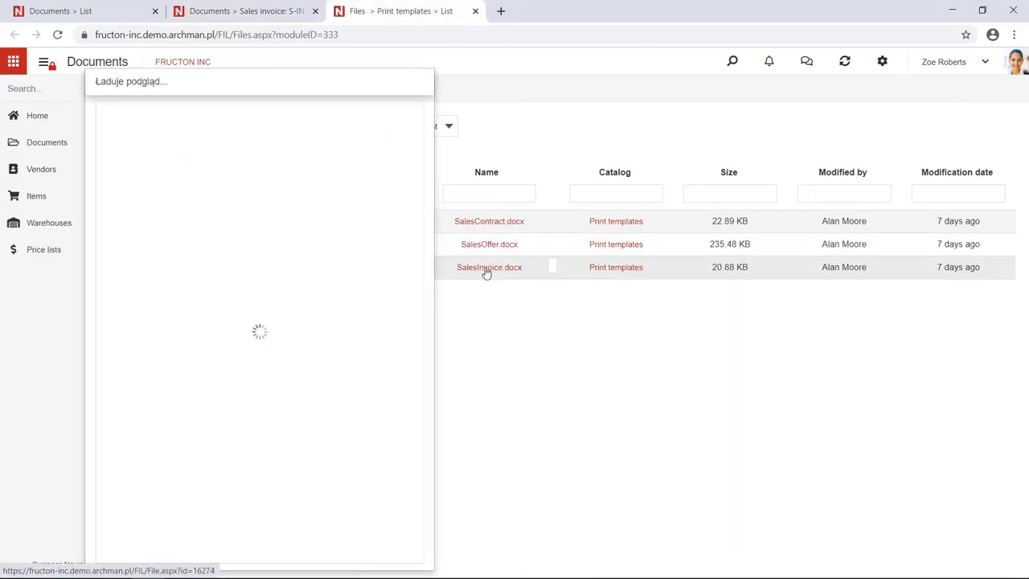
{"action": "scroll", "coordinate": [169, 289], "scroll_direction": "up", "scroll_amount": 2}
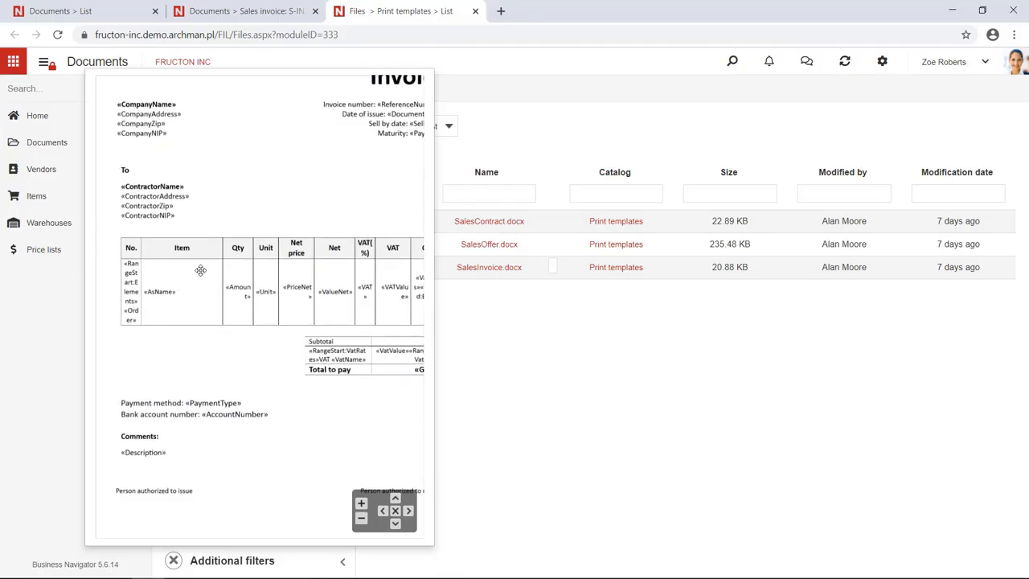
{"action": "scroll", "coordinate": [200, 270], "scroll_direction": "down", "scroll_amount": 2}
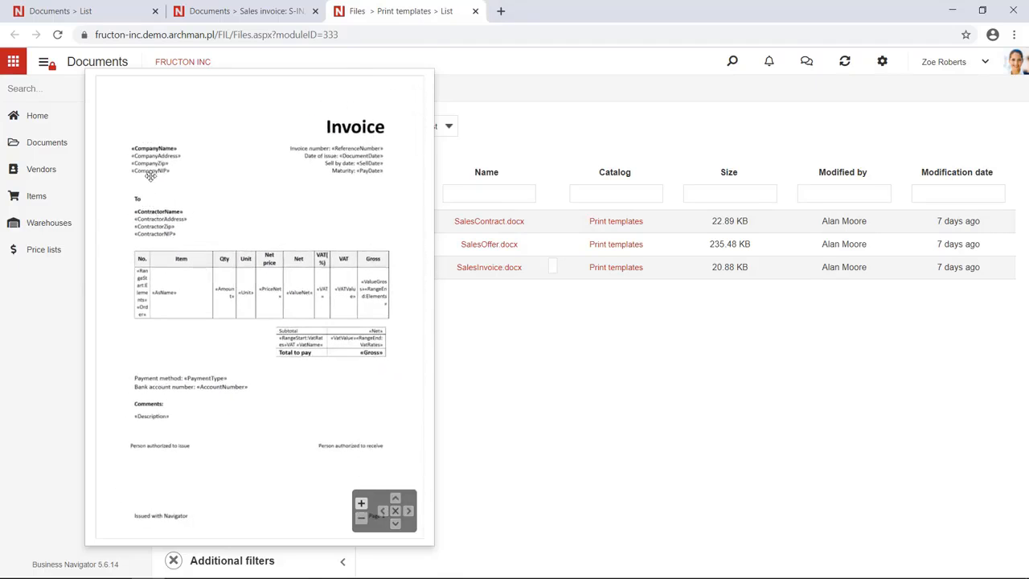
{"action": "scroll", "coordinate": [149, 167], "scroll_direction": "up", "scroll_amount": 2}
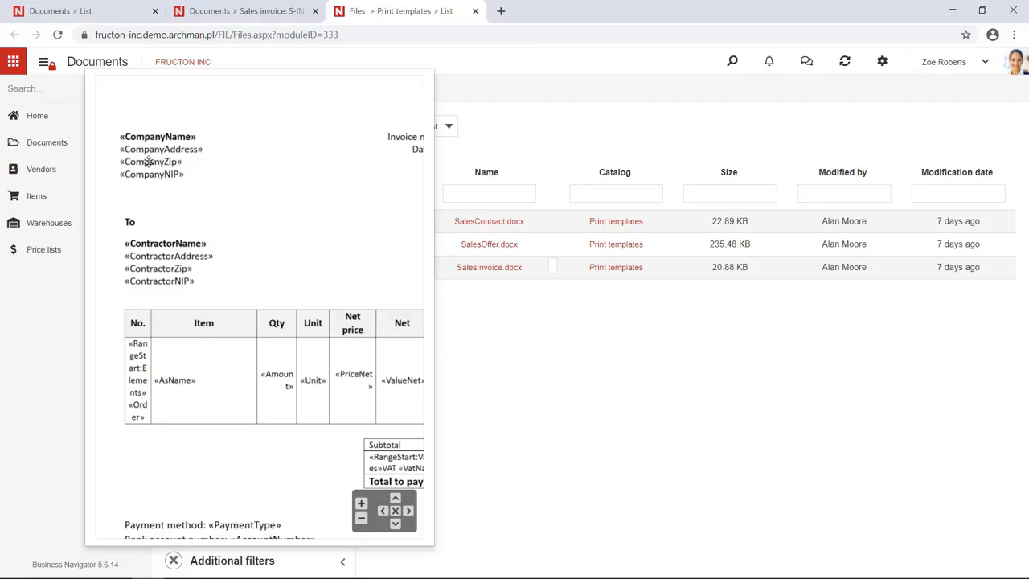
{"action": "left_click", "coordinate": [518, 329]}
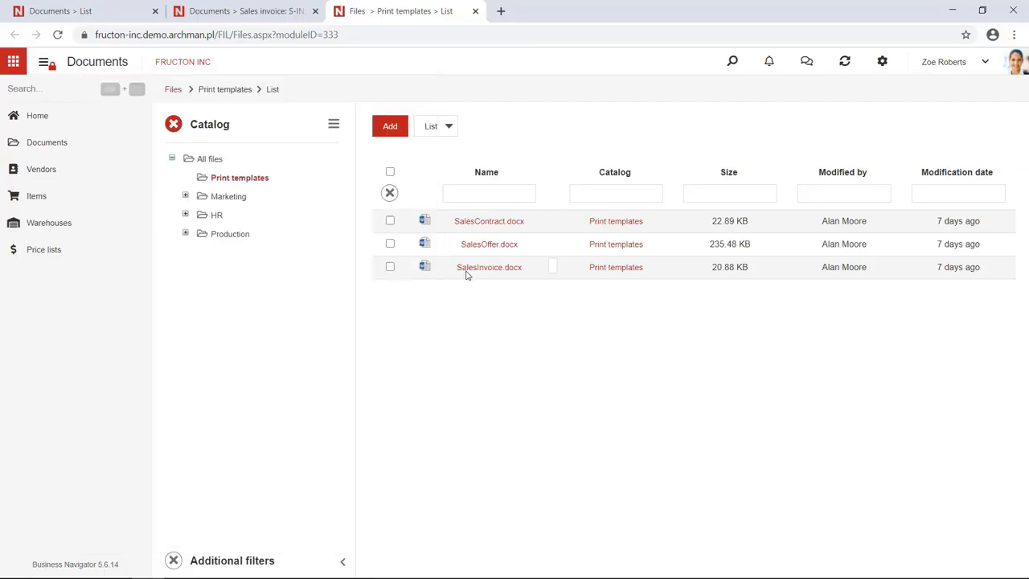
{"action": "left_click", "coordinate": [233, 10]}
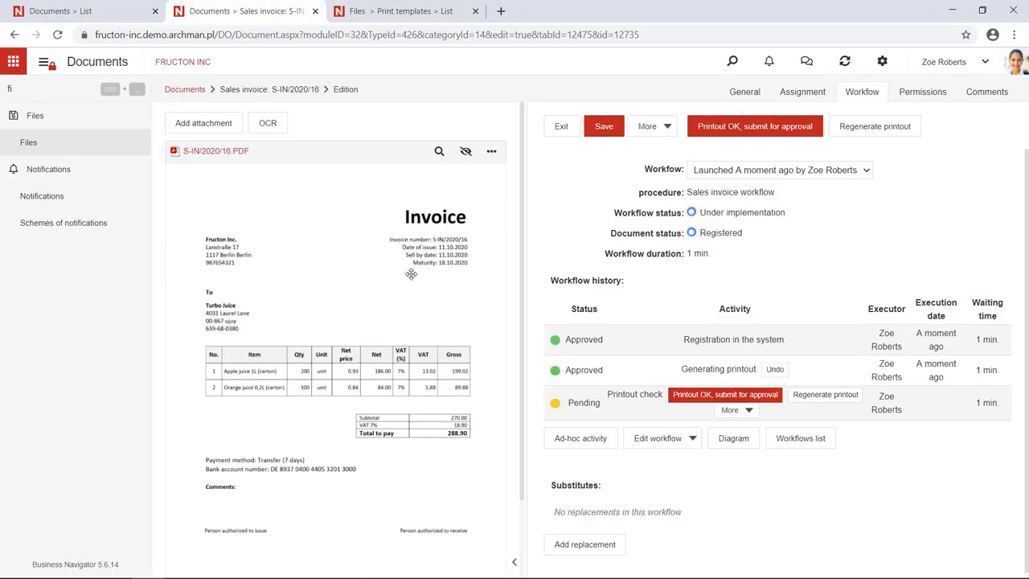
Accept the printout and submit invoice S-IN/2020/16 for approval
{"action": "left_click", "coordinate": [43, 67]}
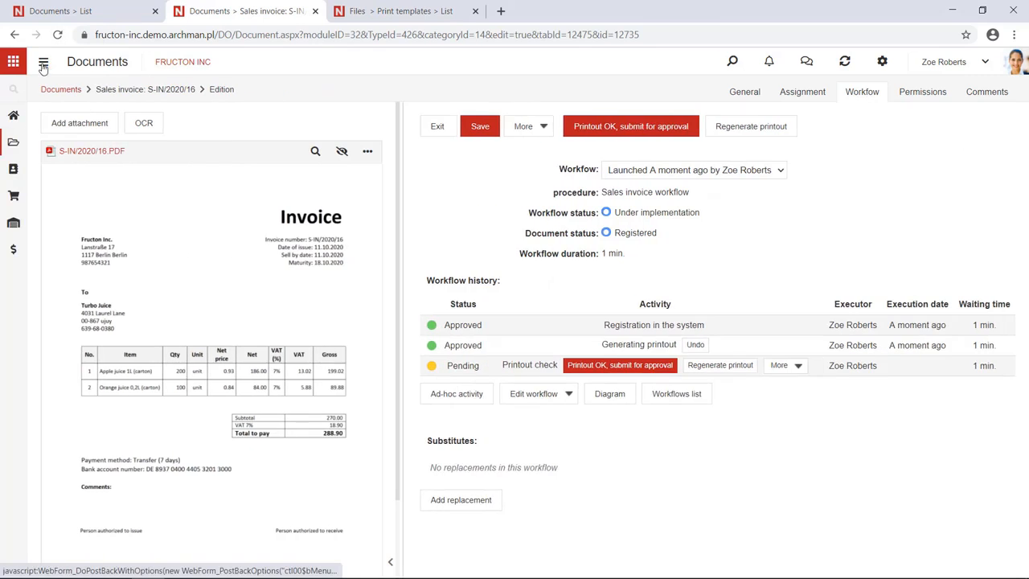
{"action": "left_click", "coordinate": [629, 129]}
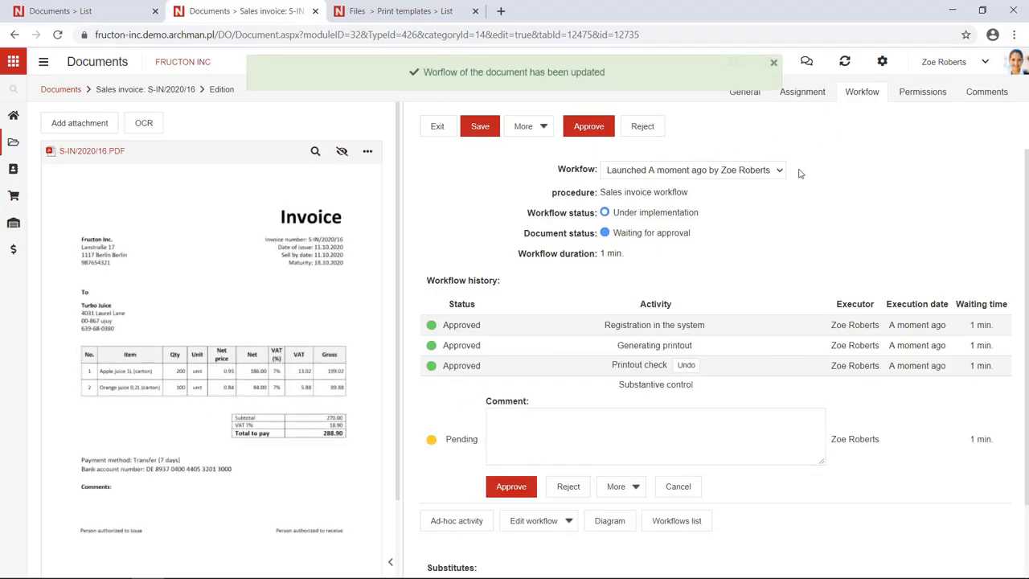
{"action": "scroll", "coordinate": [718, 236], "scroll_direction": "down", "scroll_amount": 1}
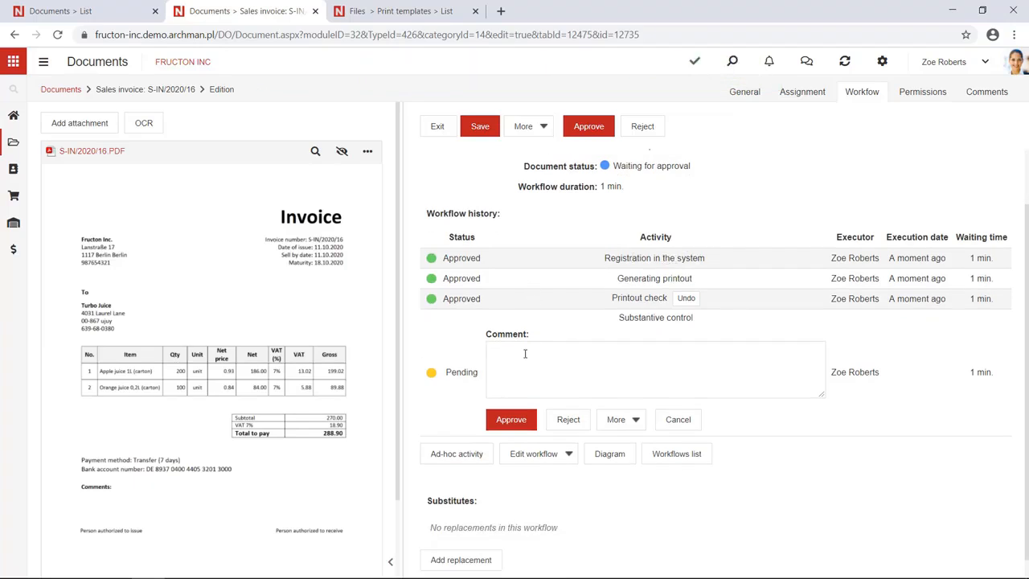
Check the invoice's General details, then return to its workflow status
{"action": "left_click", "coordinate": [740, 92]}
{"action": "scroll", "coordinate": [572, 226], "scroll_direction": "up", "scroll_amount": 1}
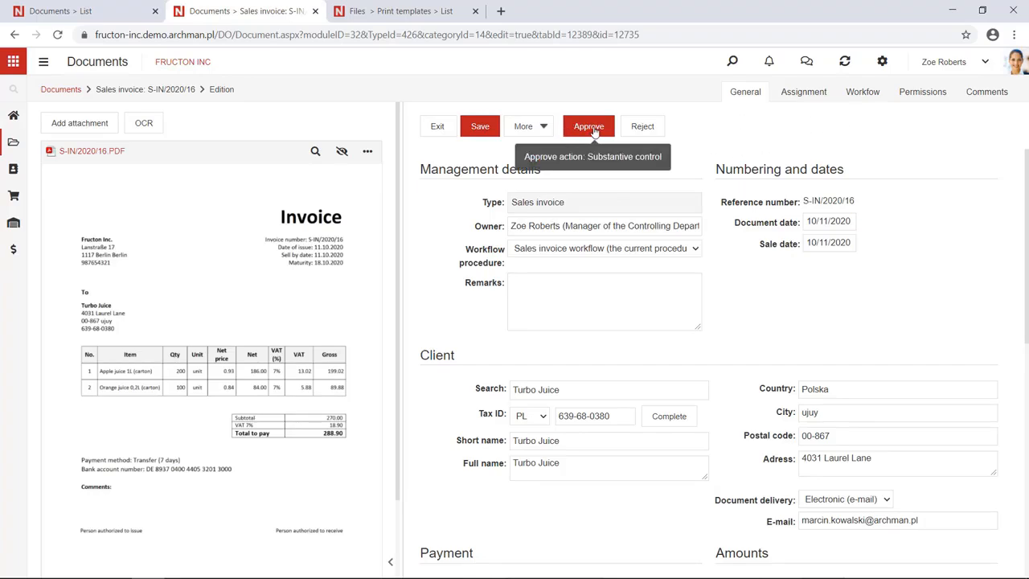
{"action": "left_click", "coordinate": [865, 95]}
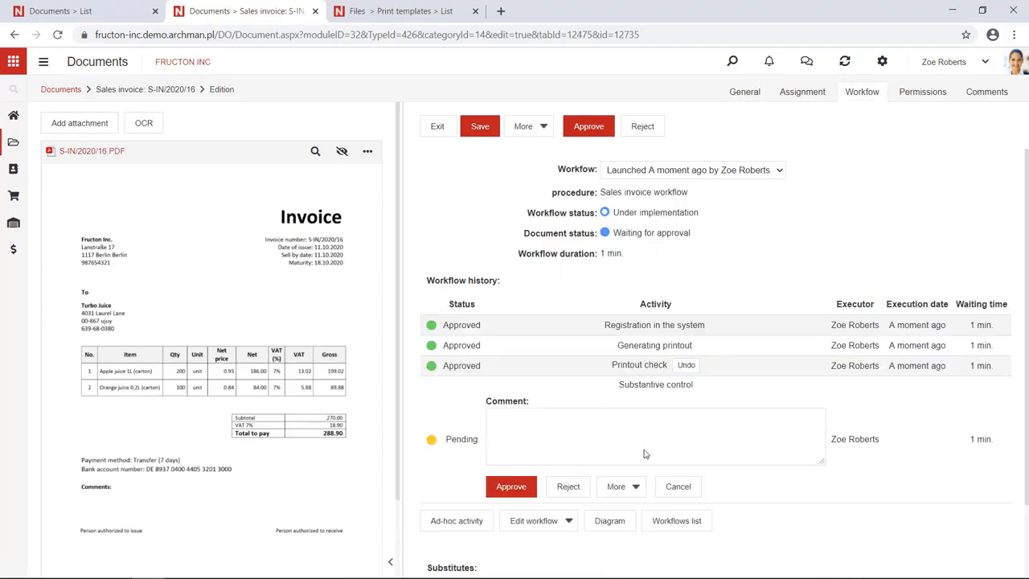
{"action": "left_click", "coordinate": [612, 522]}
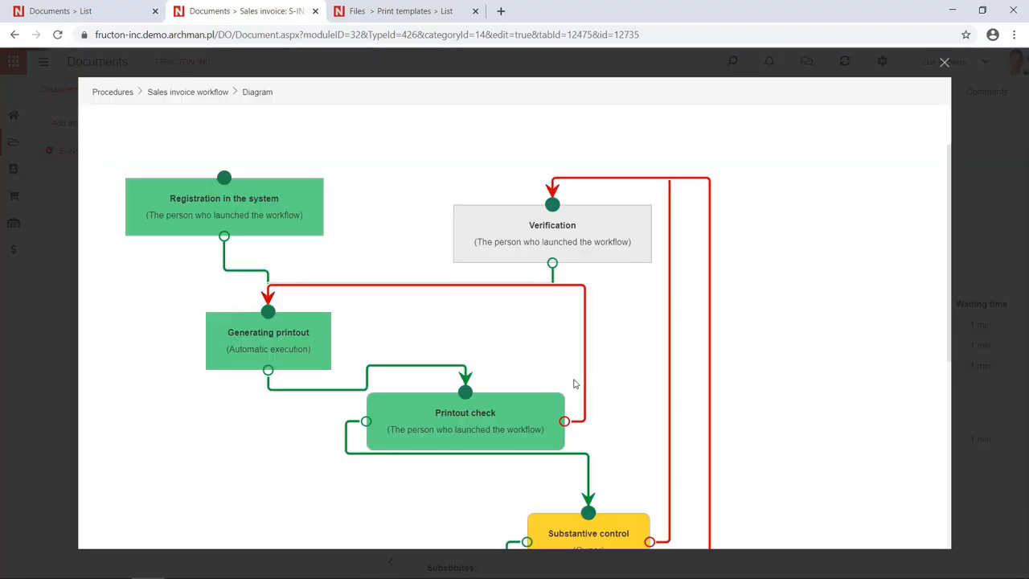
{"action": "scroll", "coordinate": [574, 383], "scroll_direction": "down", "scroll_amount": 1}
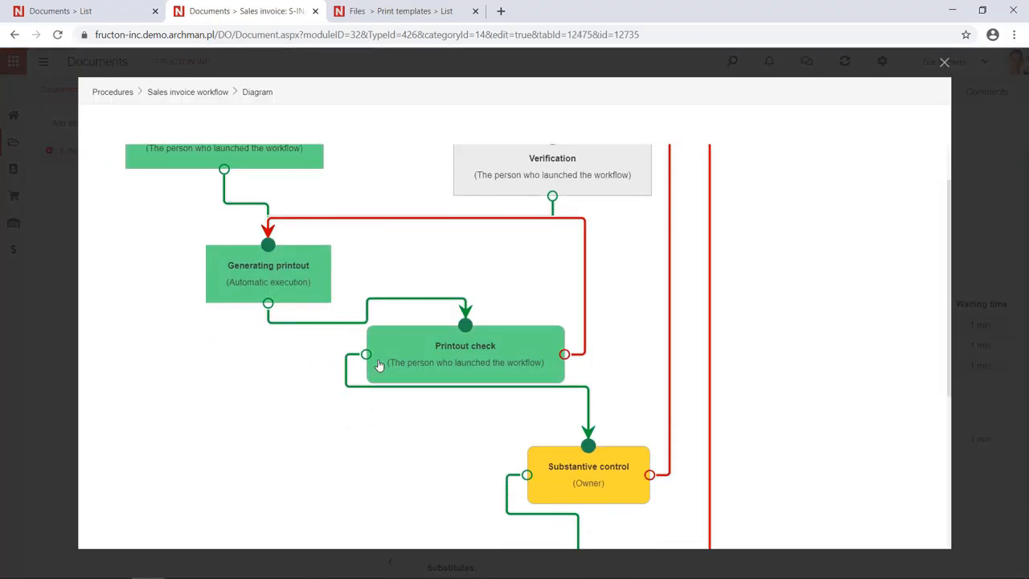
{"action": "scroll", "coordinate": [450, 356], "scroll_direction": "down", "scroll_amount": 2}
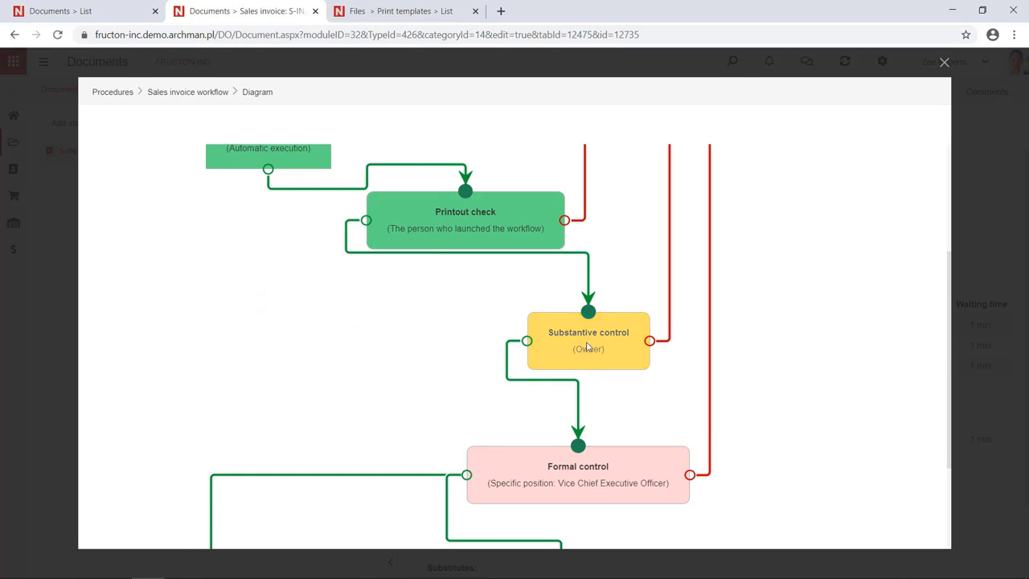
{"action": "scroll", "coordinate": [587, 345], "scroll_direction": "down", "scroll_amount": 1}
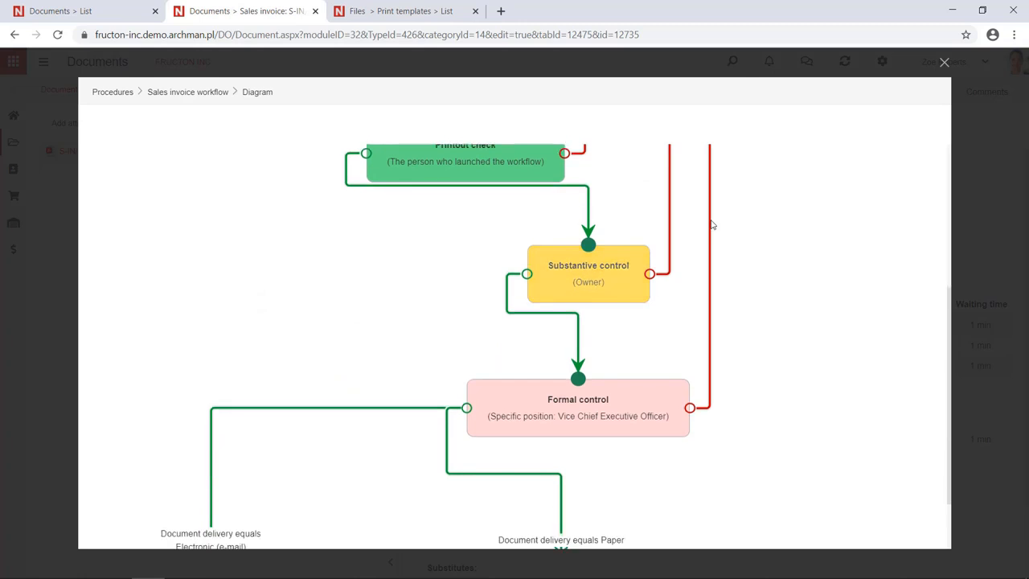
{"action": "left_click", "coordinate": [943, 61]}
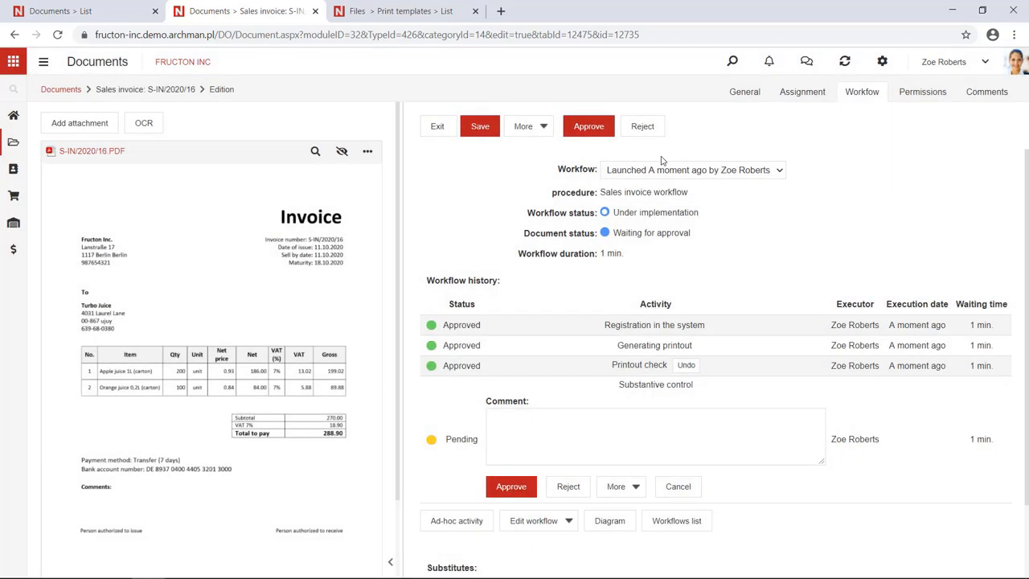
Approve Substantive control and add an empty substitute row to the workflow
{"action": "left_click", "coordinate": [586, 126]}
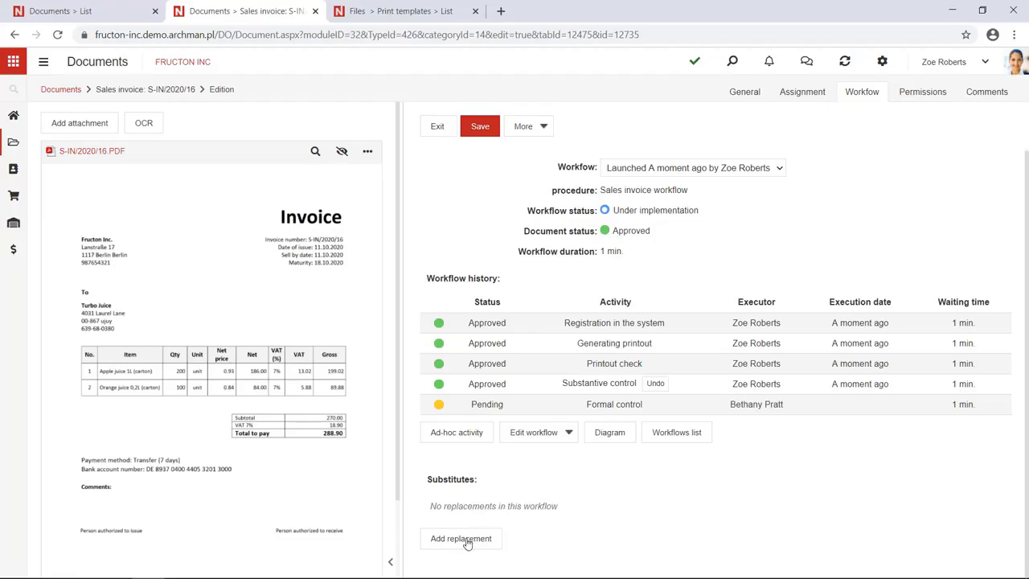
{"action": "left_click", "coordinate": [461, 539]}
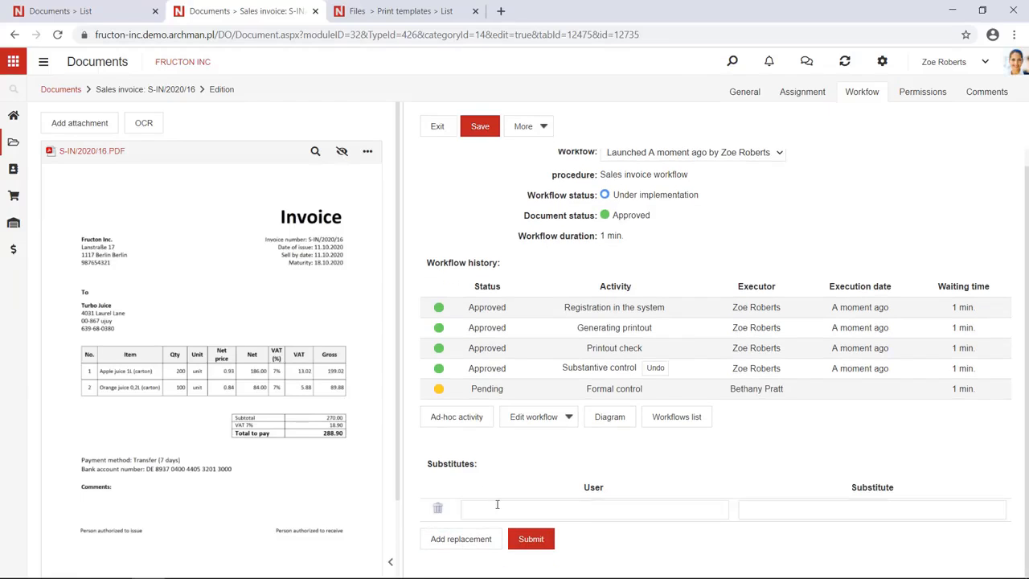
Set the Formal control approver as User and the current user as Substitute
{"action": "left_click", "coordinate": [496, 506]}
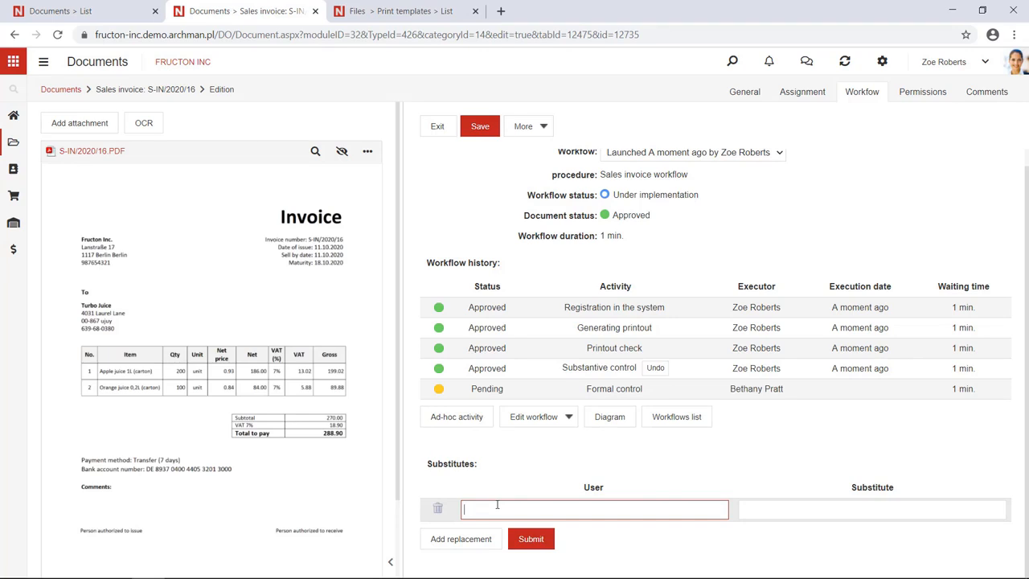
{"action": "type", "text": "Prat"}
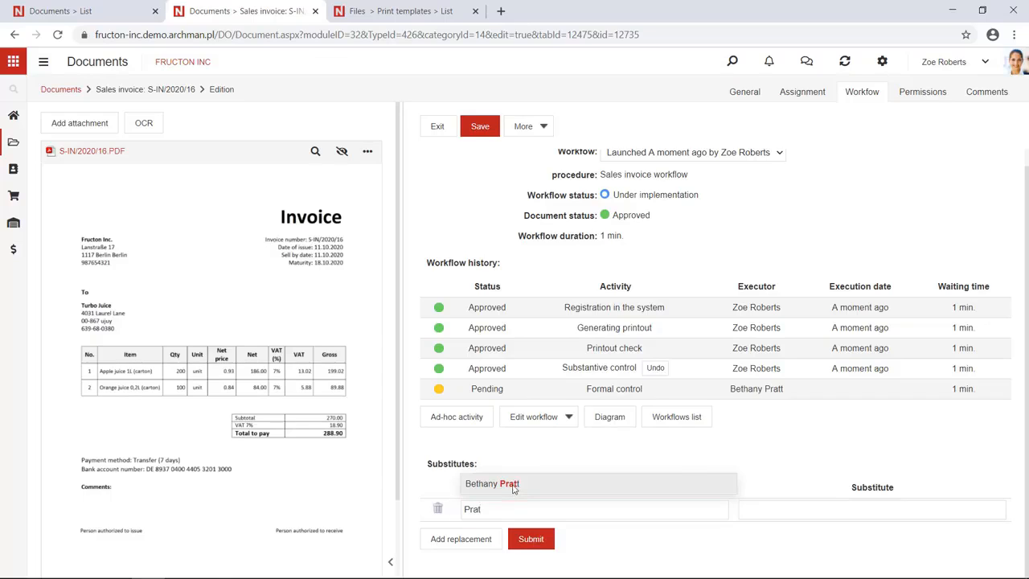
{"action": "left_click", "coordinate": [500, 482]}
{"action": "left_click", "coordinate": [821, 511]}
{"action": "type", "text": "zoe"}
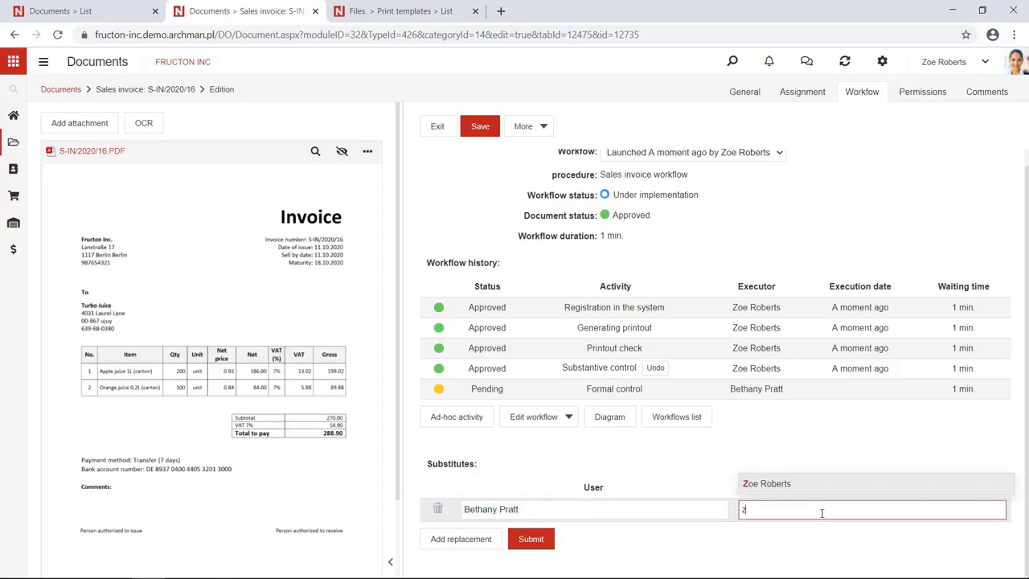
{"action": "left_click", "coordinate": [809, 484]}
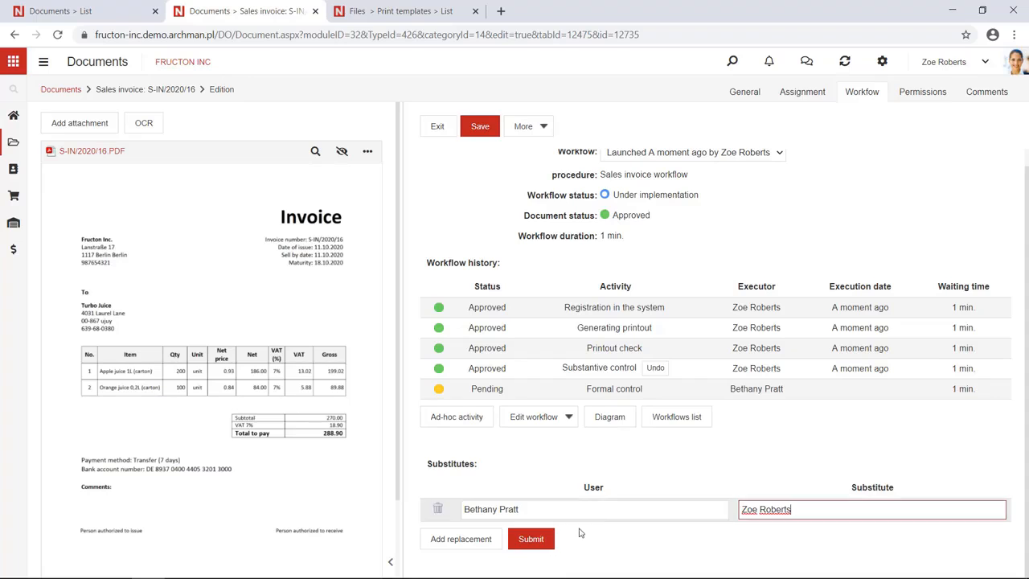
Approve the delegated Formal control step and check the workflow progress
{"action": "scroll", "coordinate": [627, 491], "scroll_direction": "down", "scroll_amount": 3}
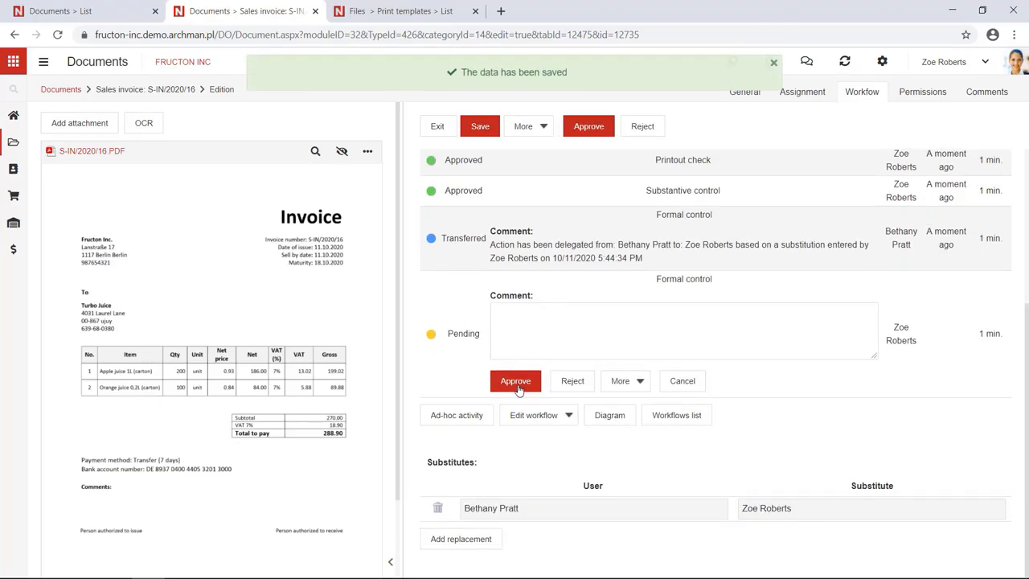
{"action": "left_click", "coordinate": [518, 389]}
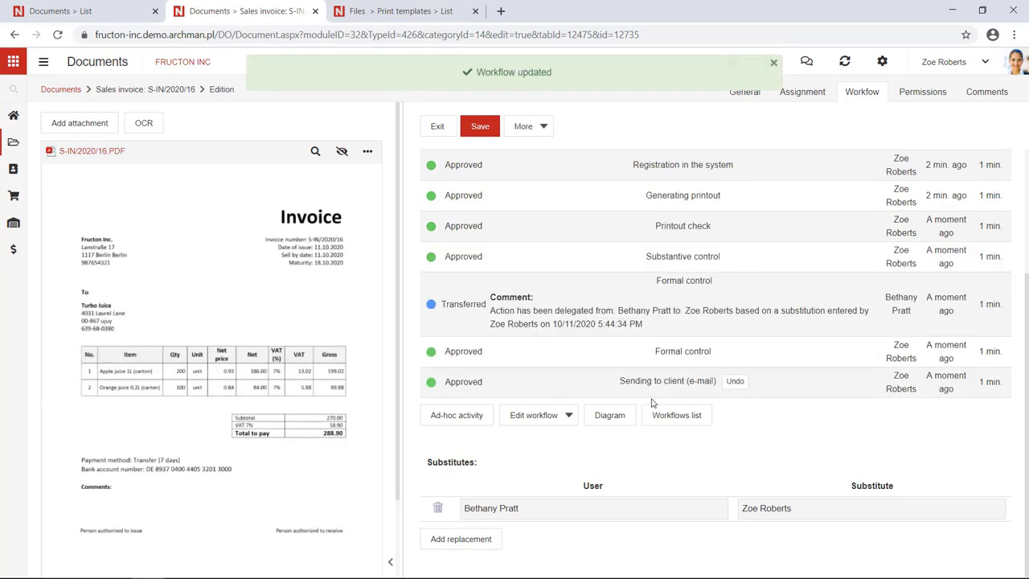
{"action": "left_click", "coordinate": [610, 414]}
{"action": "scroll", "coordinate": [603, 420], "scroll_direction": "down", "scroll_amount": 2}
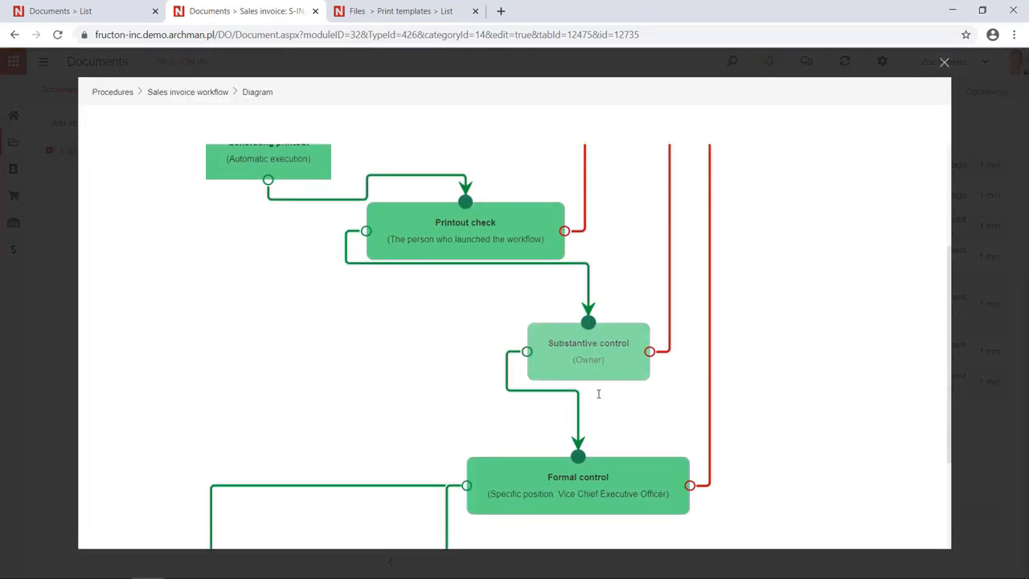
{"action": "scroll", "coordinate": [597, 385], "scroll_direction": "down", "scroll_amount": 2}
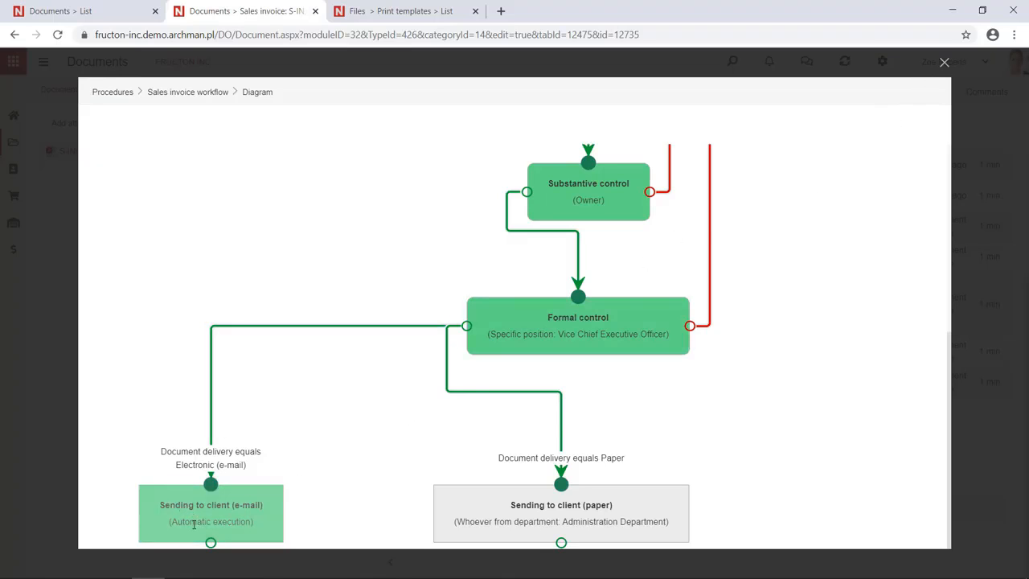
{"action": "left_click", "coordinate": [943, 62]}
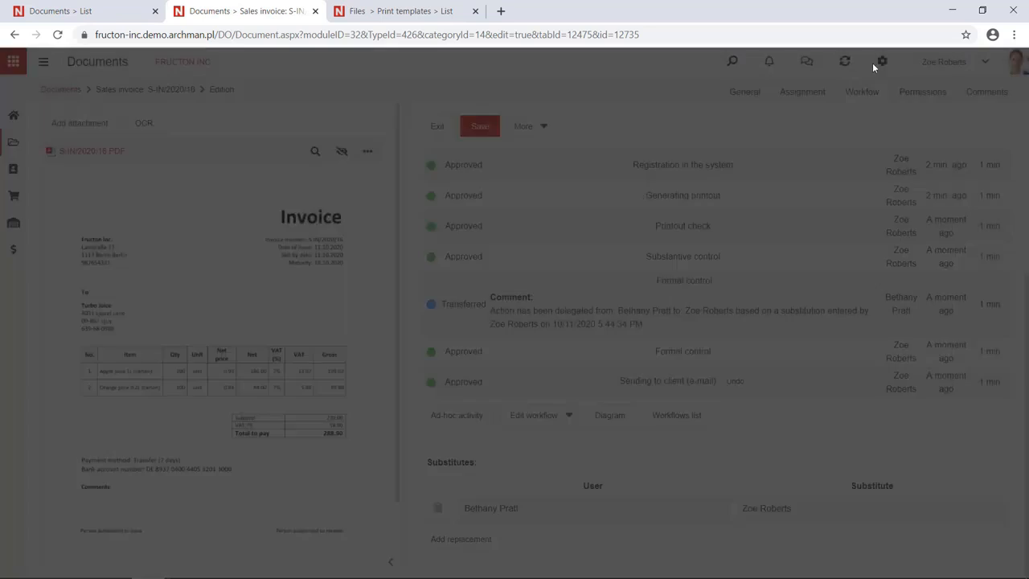